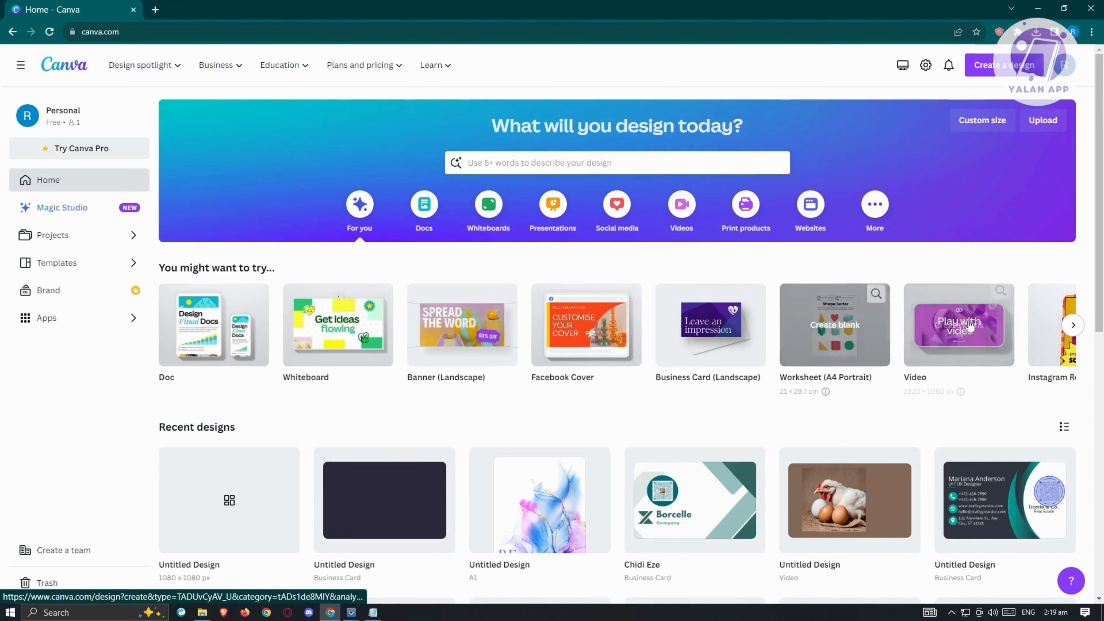
pyautogui.scroll(-3, 834, 331)
pyautogui.scroll(2, 865, 343)
pyautogui.scroll(1, 865, 344)
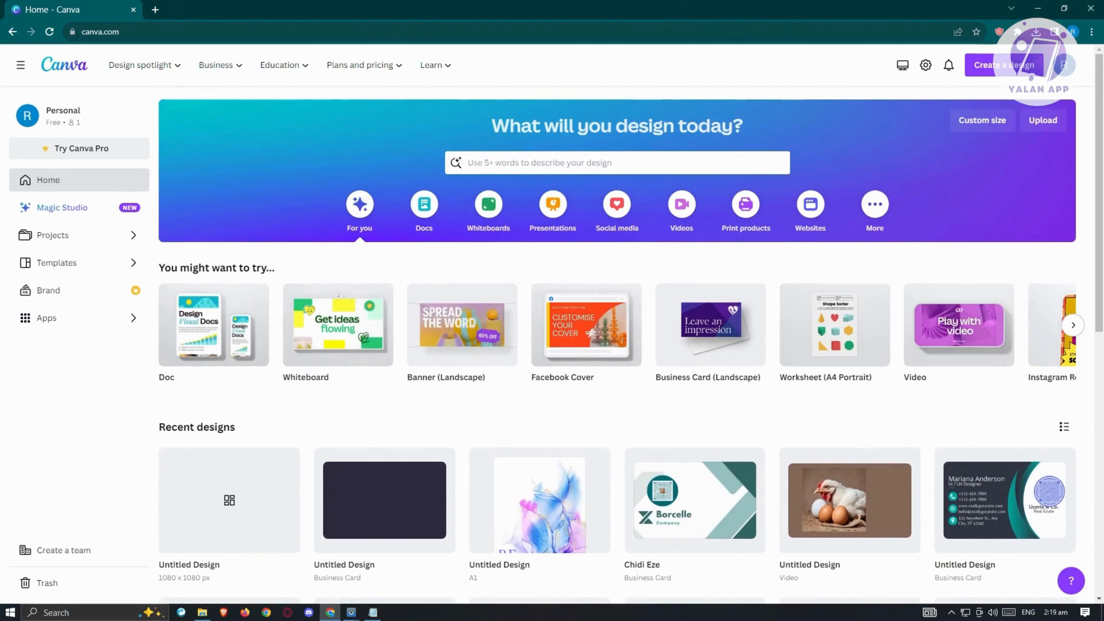
pyautogui.click(1072, 325)
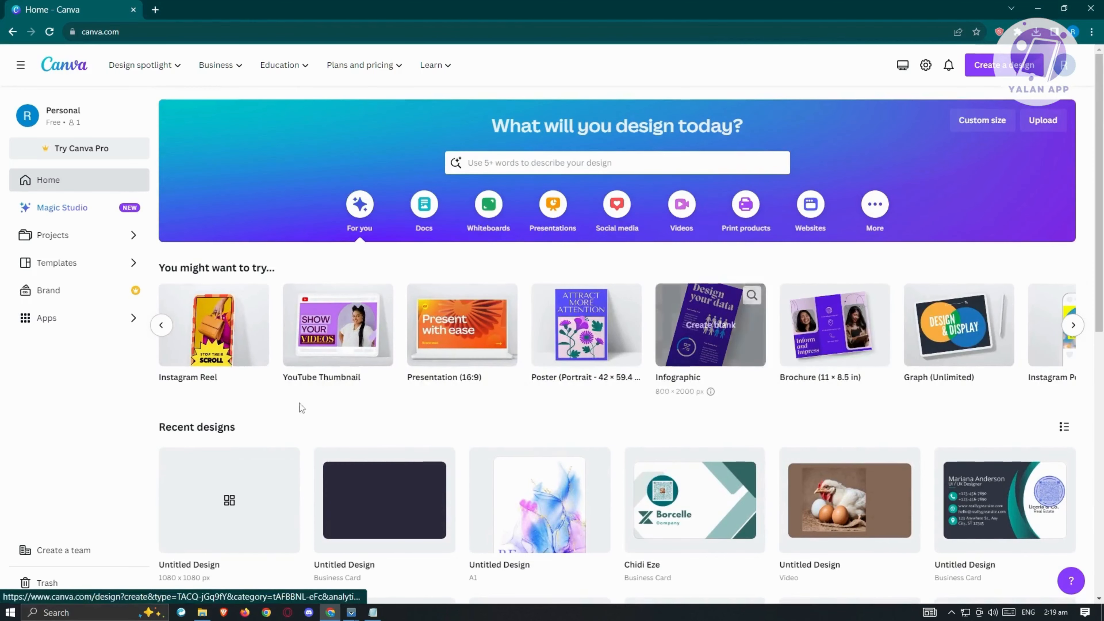
pyautogui.click(161, 325)
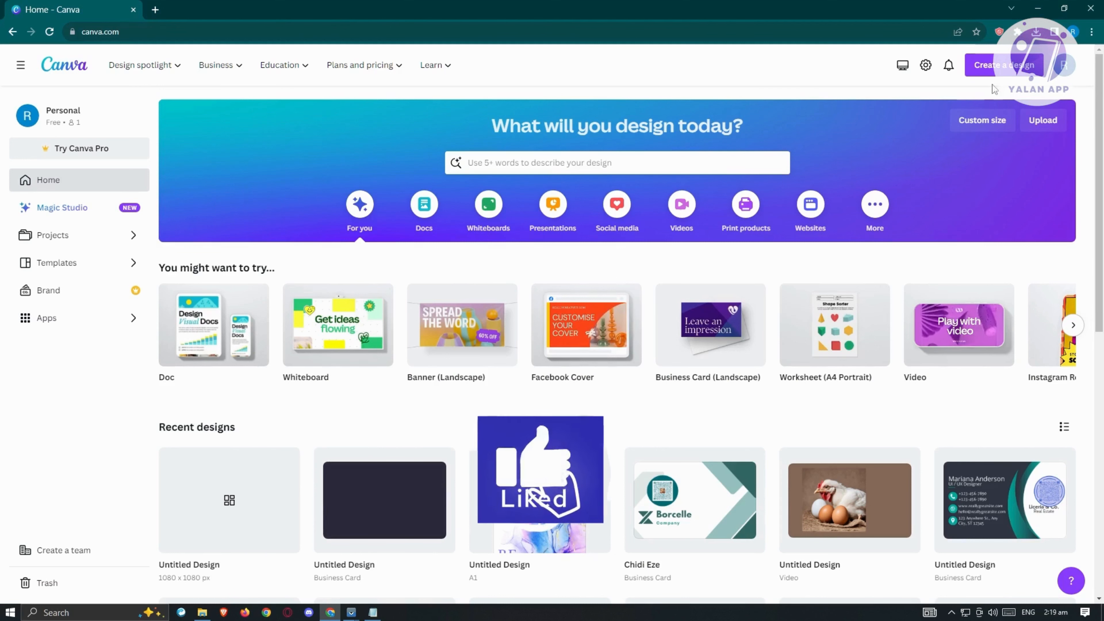
# Search the design types for "GREETING CARD" and create a blank Birthday Group Greeting Card.
pyautogui.click(1004, 65)
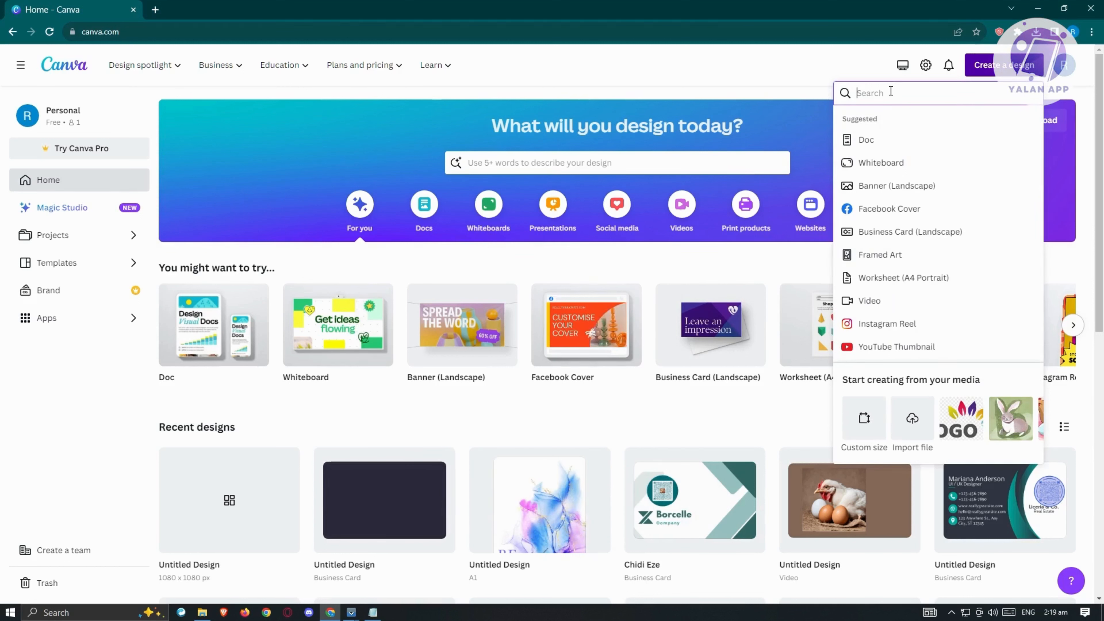
pyautogui.write('GREETING')
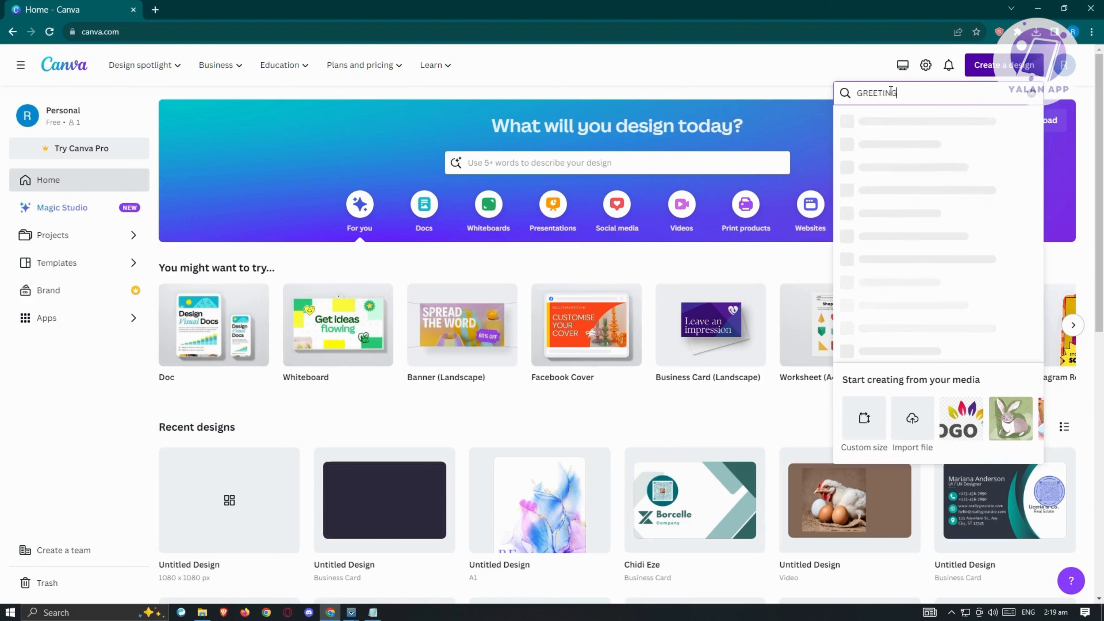
pyautogui.write(' CARD')
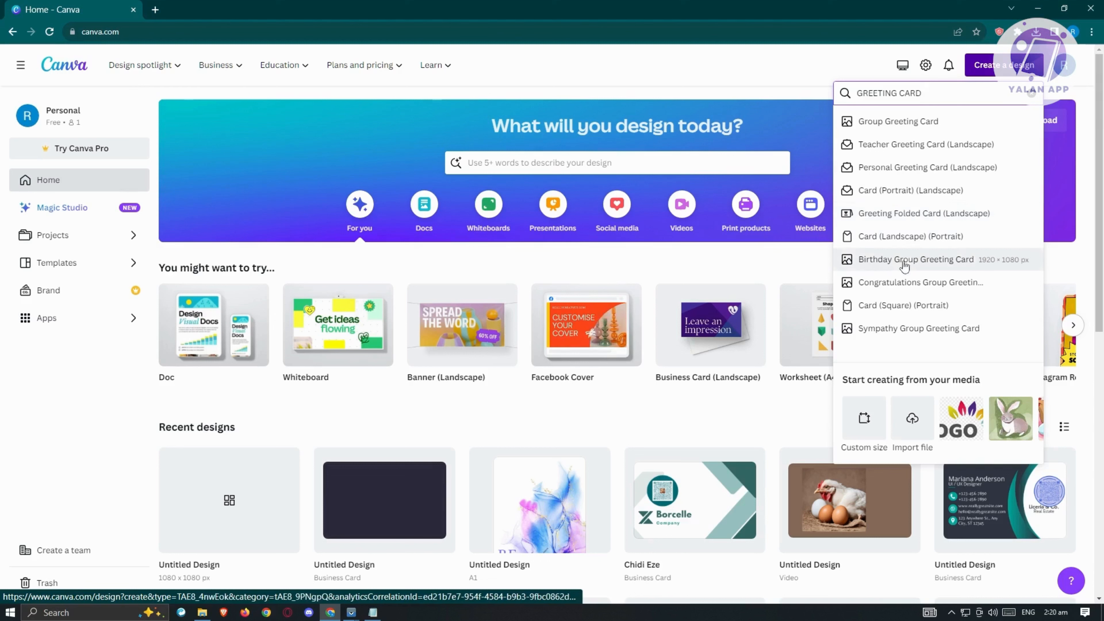
pyautogui.click(890, 261)
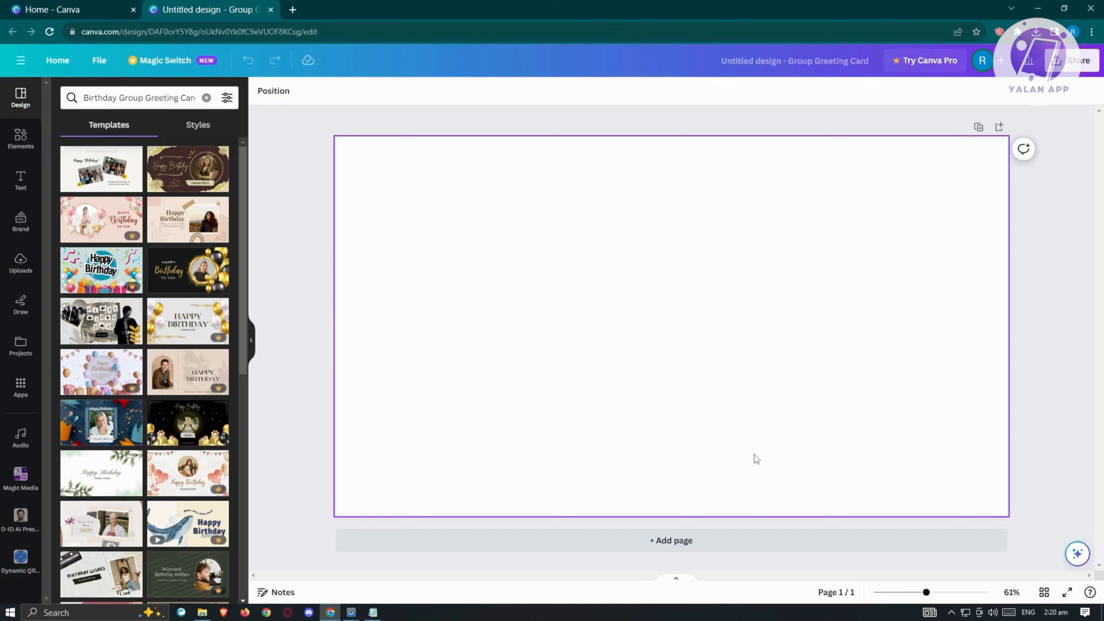
# Try the Yellow & Brown Minimalist and the Beige Brown Aesthetic Happy Birthday templates on the card.
pyautogui.click(180, 177)
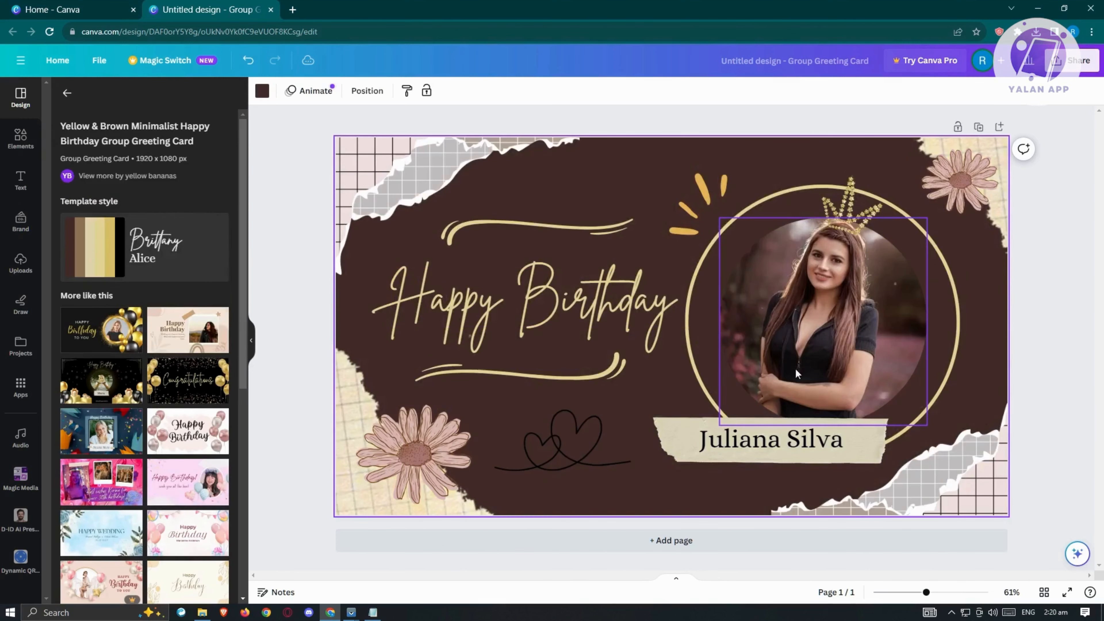
pyautogui.click(67, 95)
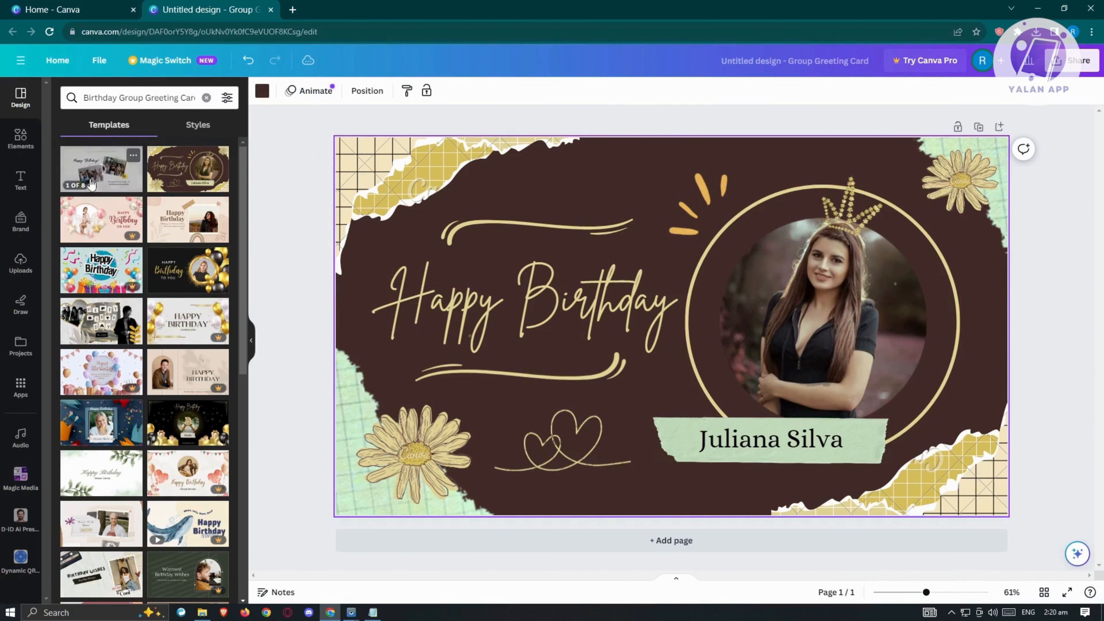
pyautogui.click(187, 229)
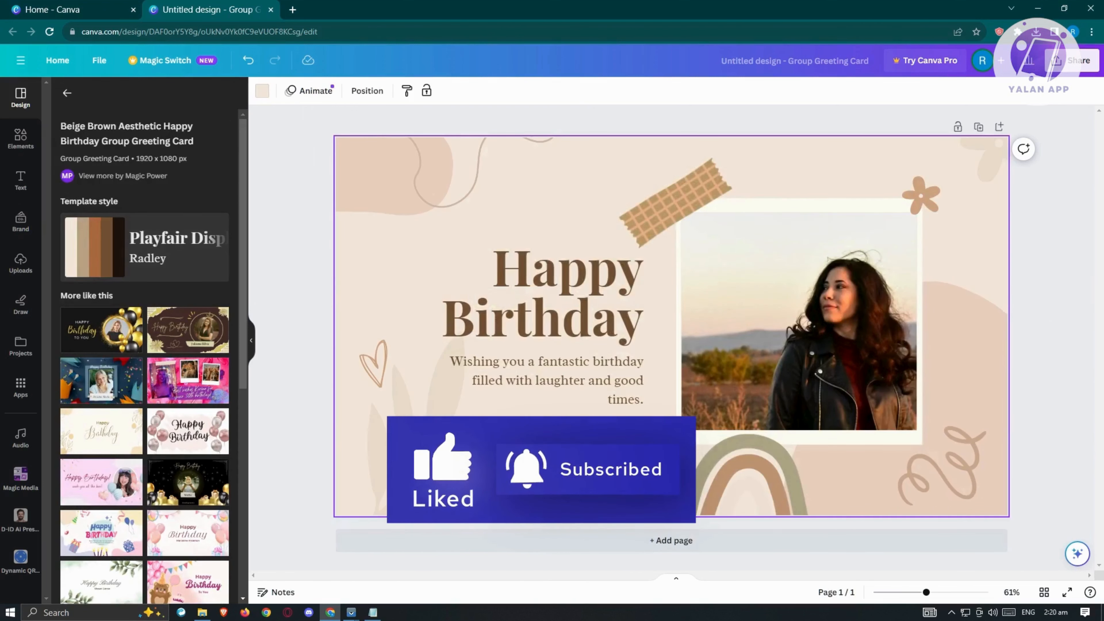
pyautogui.click(67, 94)
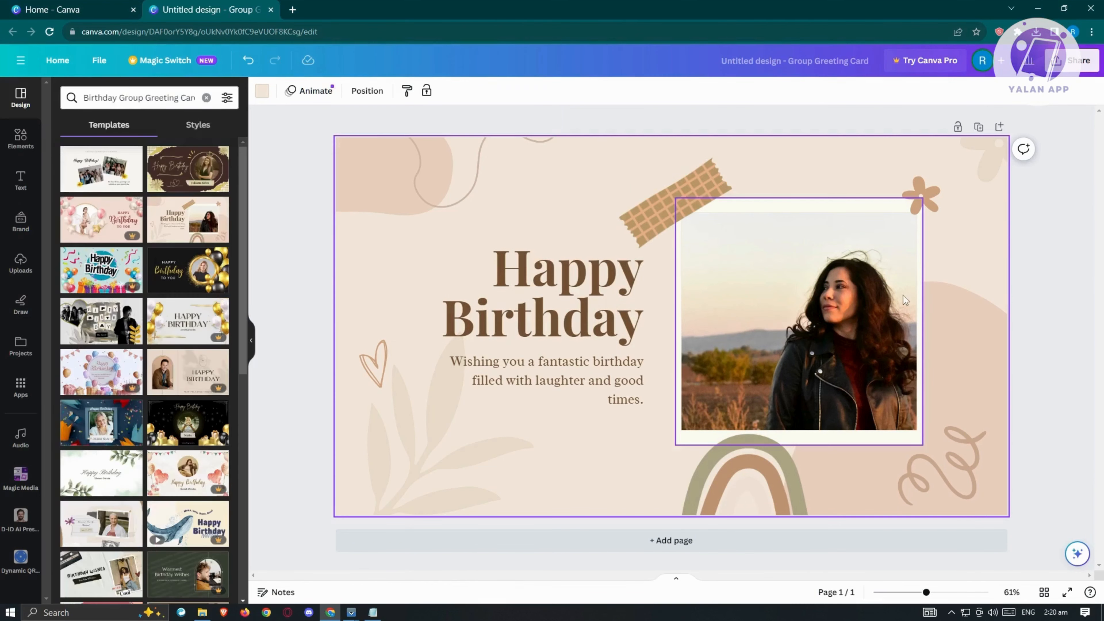
# Apply the Yellow & Brown Minimalist Happy Birthday template to the card and shuffle its template style colors twice.
pyautogui.click(183, 178)
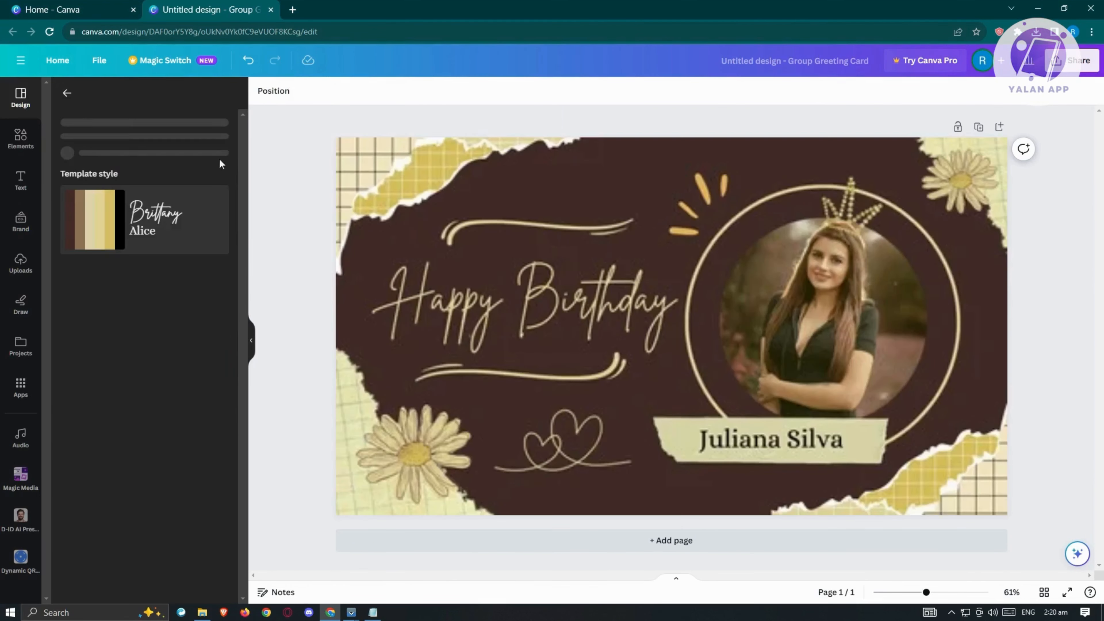
pyautogui.click(1001, 261)
pyautogui.click(289, 344)
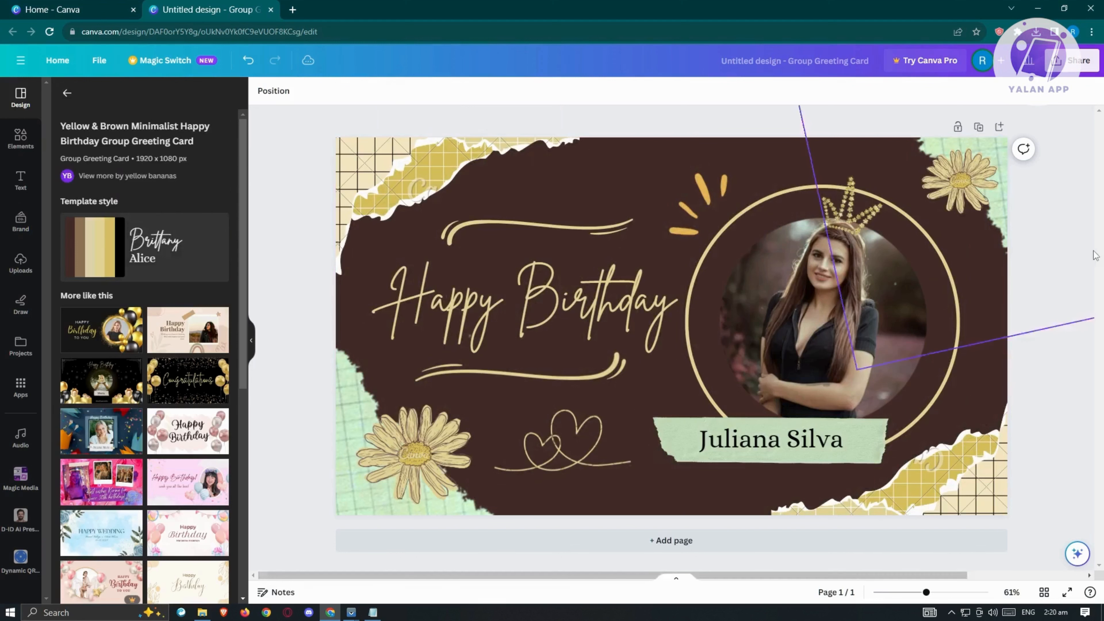
pyautogui.click(92, 251)
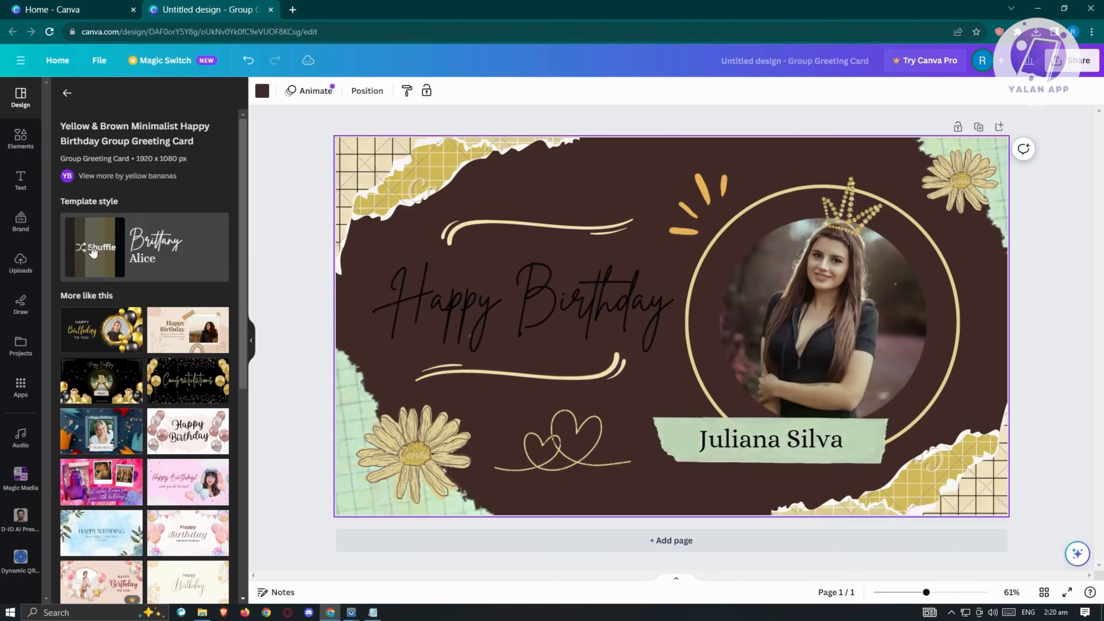
pyautogui.click(99, 250)
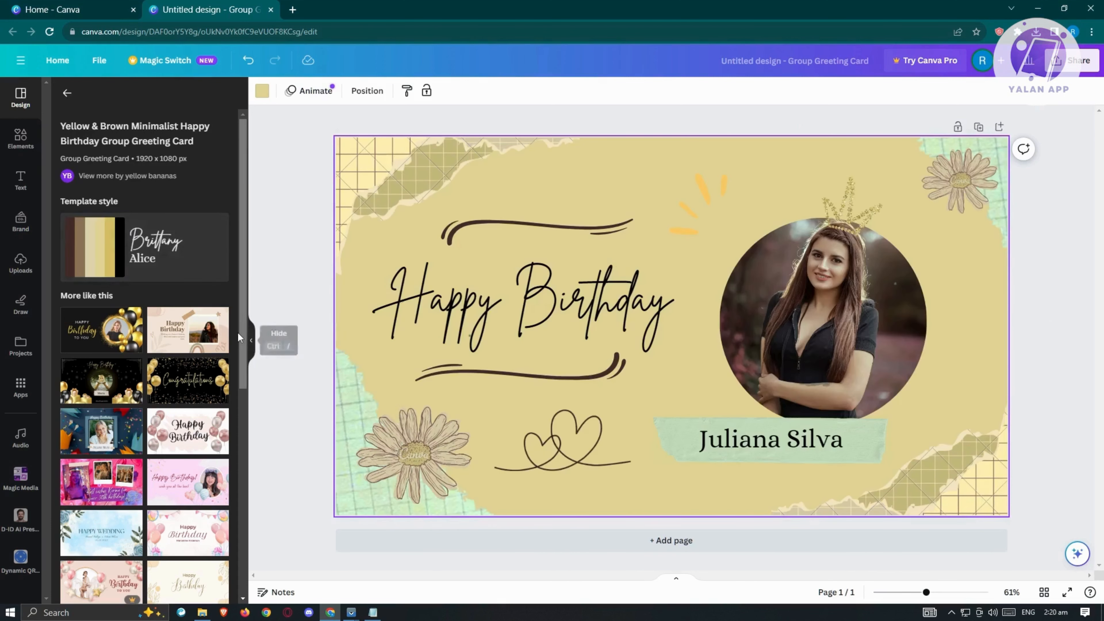
pyautogui.click(21, 138)
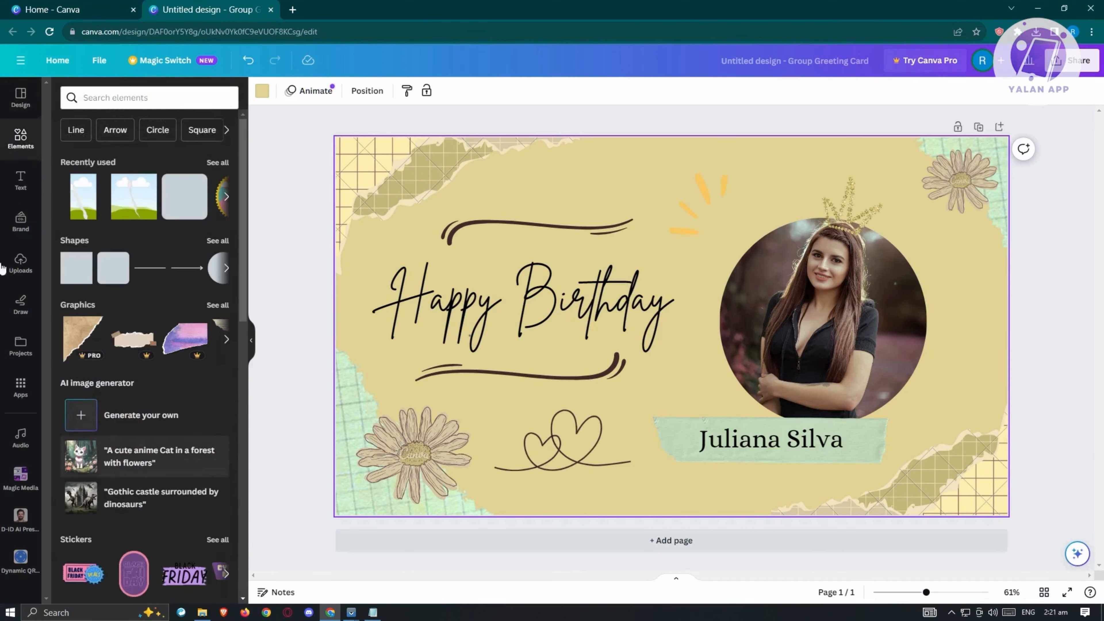
pyautogui.scroll(-5, 145, 384)
pyautogui.scroll(-5, 148, 387)
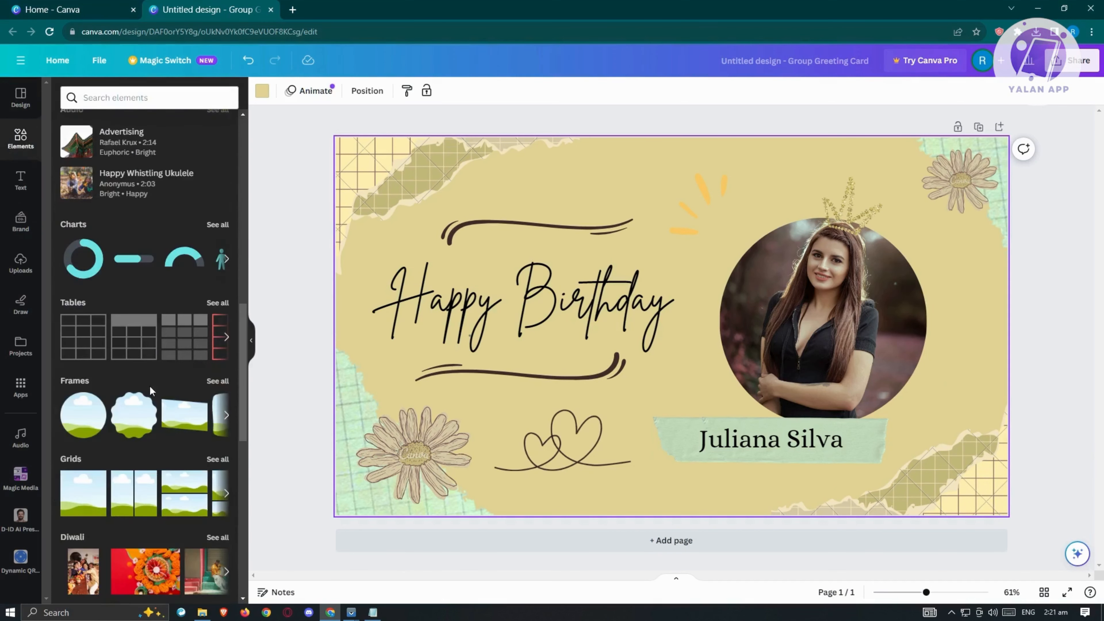
pyautogui.scroll(5, 149, 386)
pyautogui.scroll(5, 150, 386)
pyautogui.scroll(-5, 149, 385)
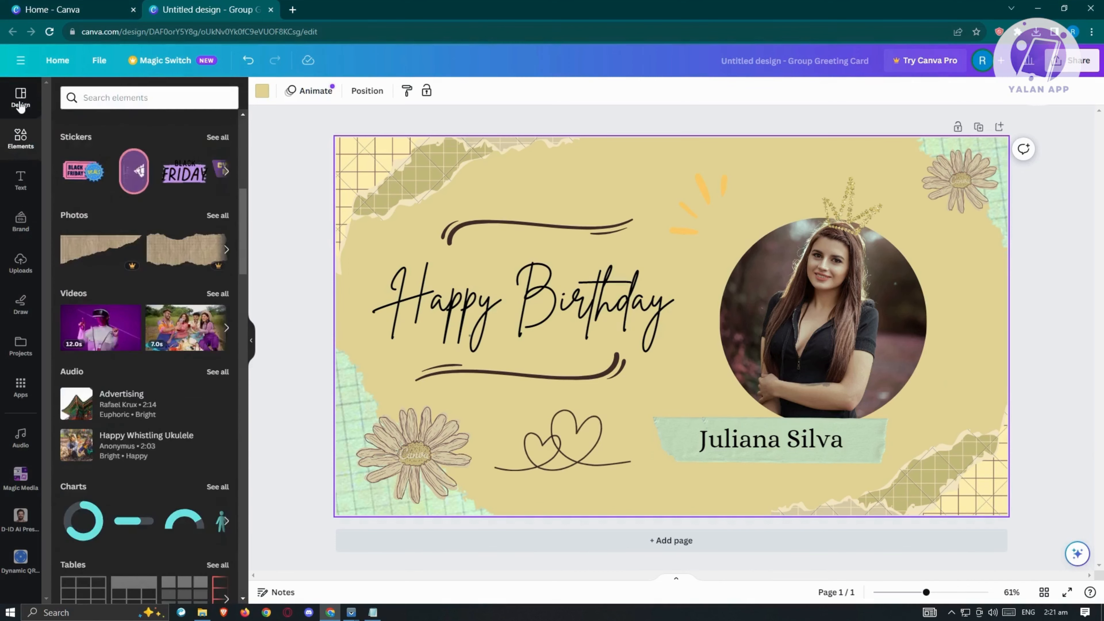
# Return to the template's style settings and reshuffle its colors to give the card a pale cream background.
pyautogui.click(21, 102)
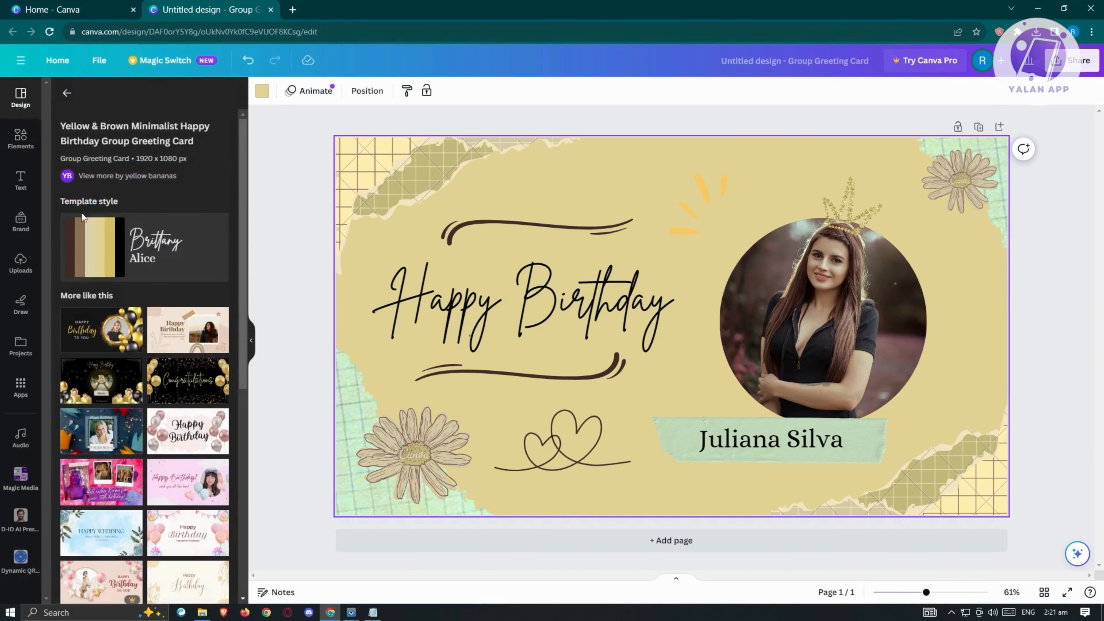
pyautogui.moveTo(101, 261)
pyautogui.scroll(-5, 112, 262)
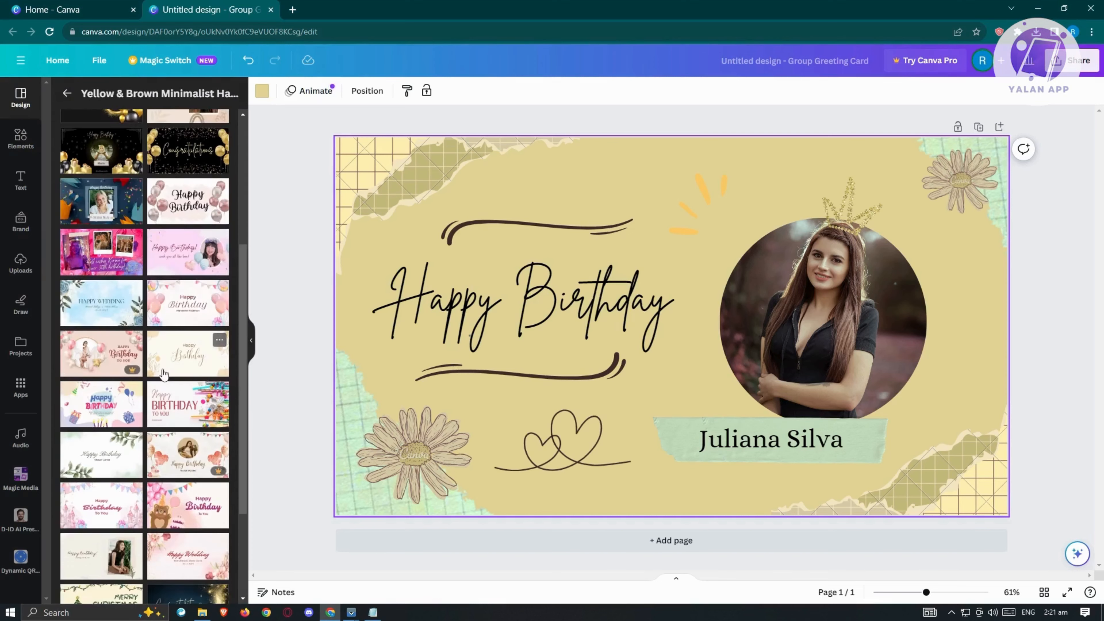
pyautogui.scroll(5, 108, 256)
pyautogui.click(100, 243)
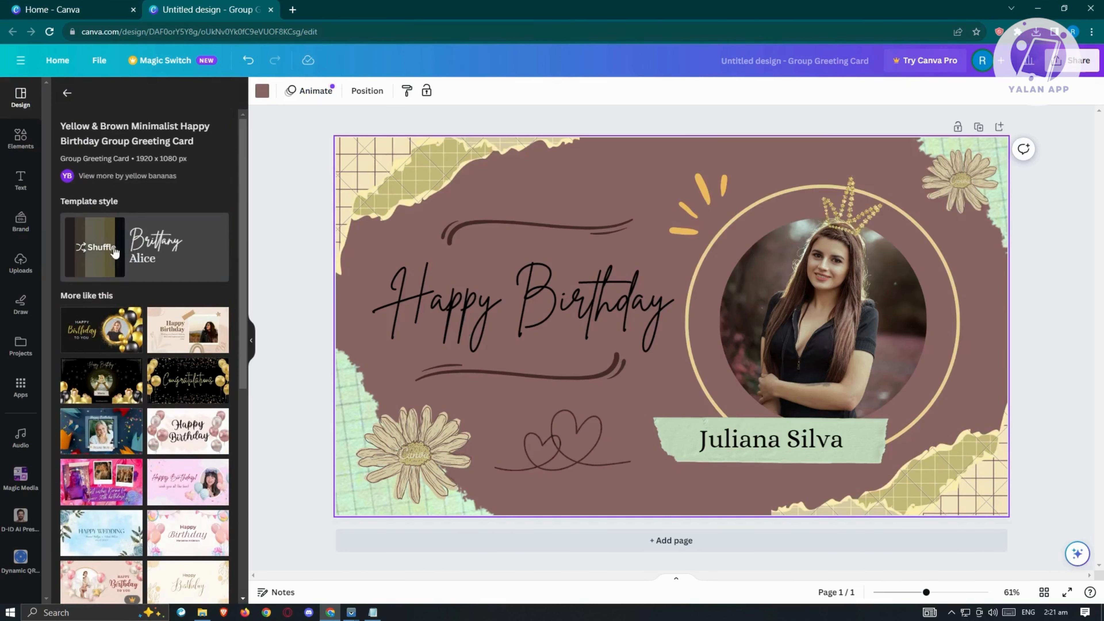
pyautogui.click(152, 247)
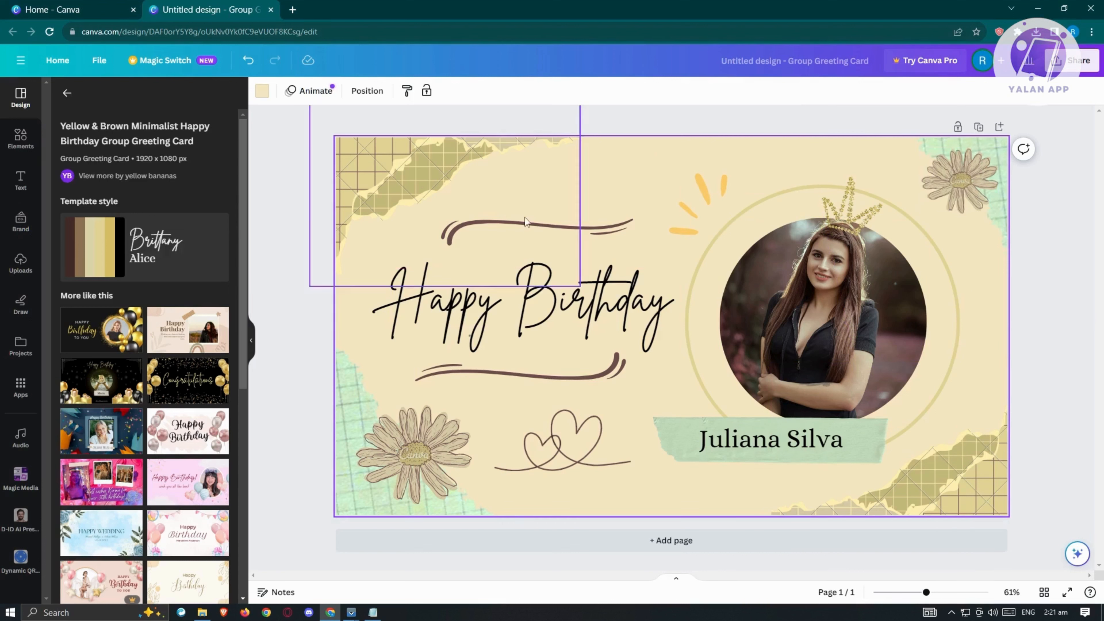
# Try moving the swoosh line above the Happy Birthday heading slightly higher, and undo the move.
pyautogui.click(559, 229)
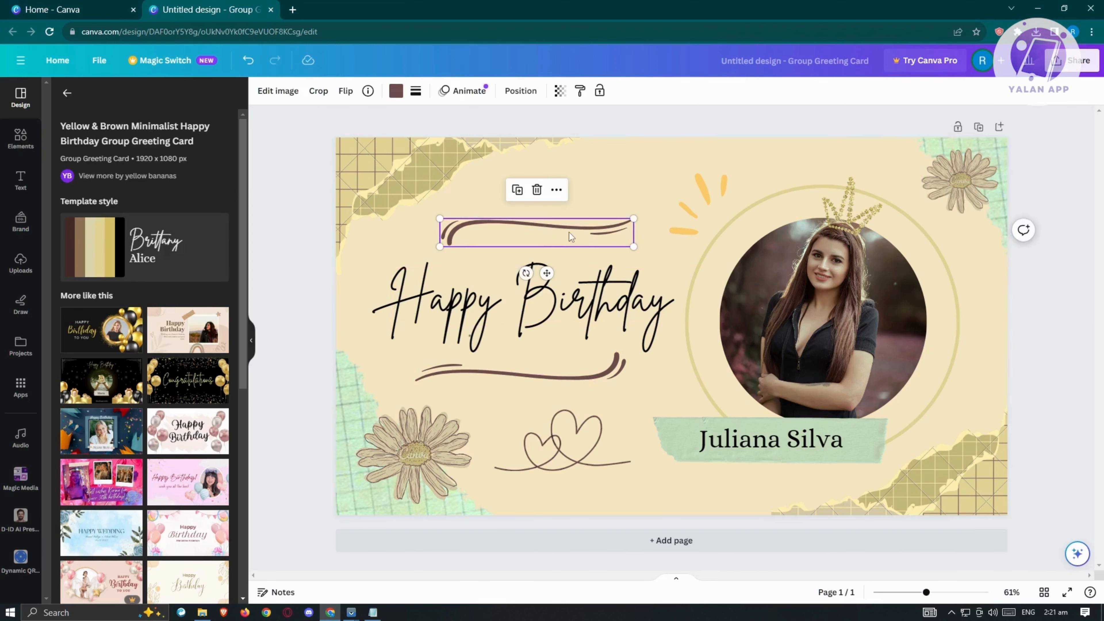
pyautogui.moveTo(569, 232); pyautogui.dragTo(579, 208)
pyautogui.click(565, 283)
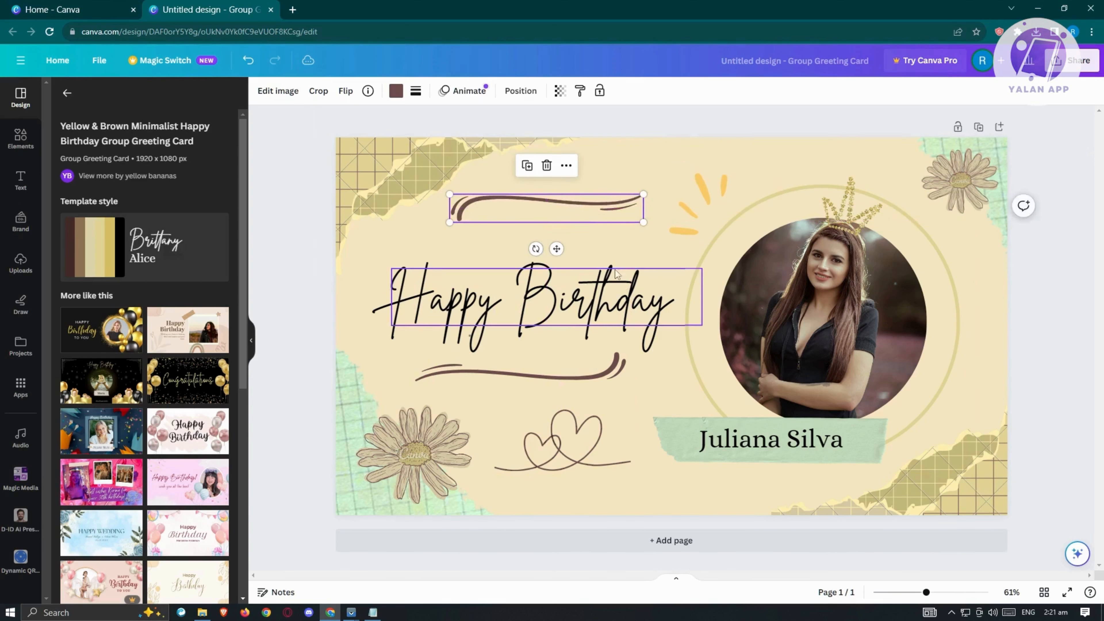
pyautogui.hotkey('ctrl', 'z')
pyautogui.hotkey('ctrl', 'y')
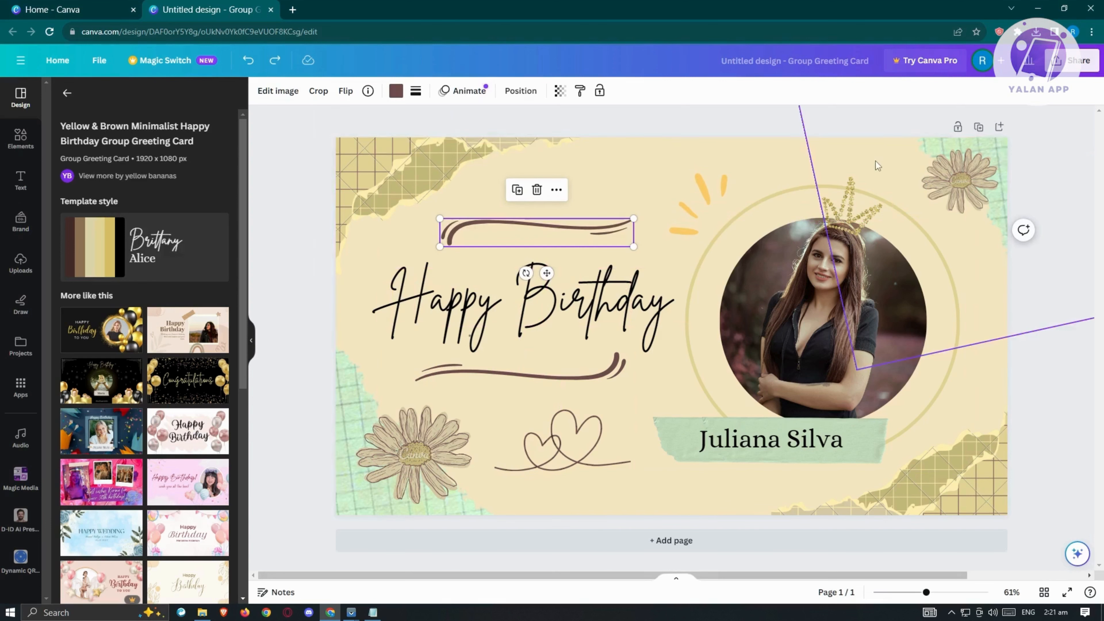
pyautogui.click(454, 301)
pyautogui.click(511, 312)
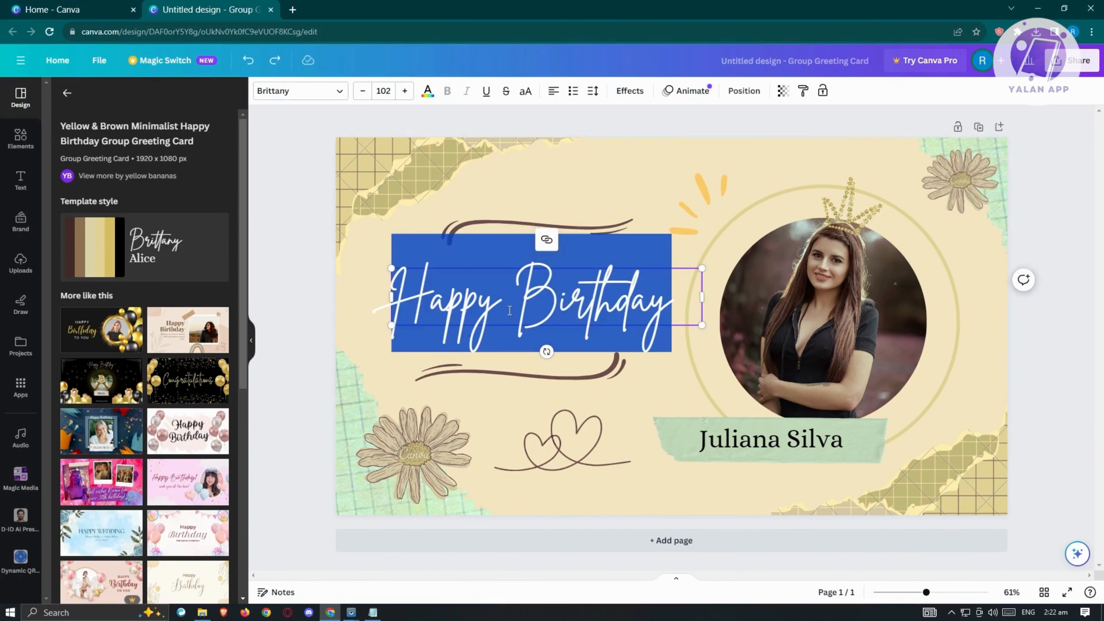
pyautogui.click(681, 306)
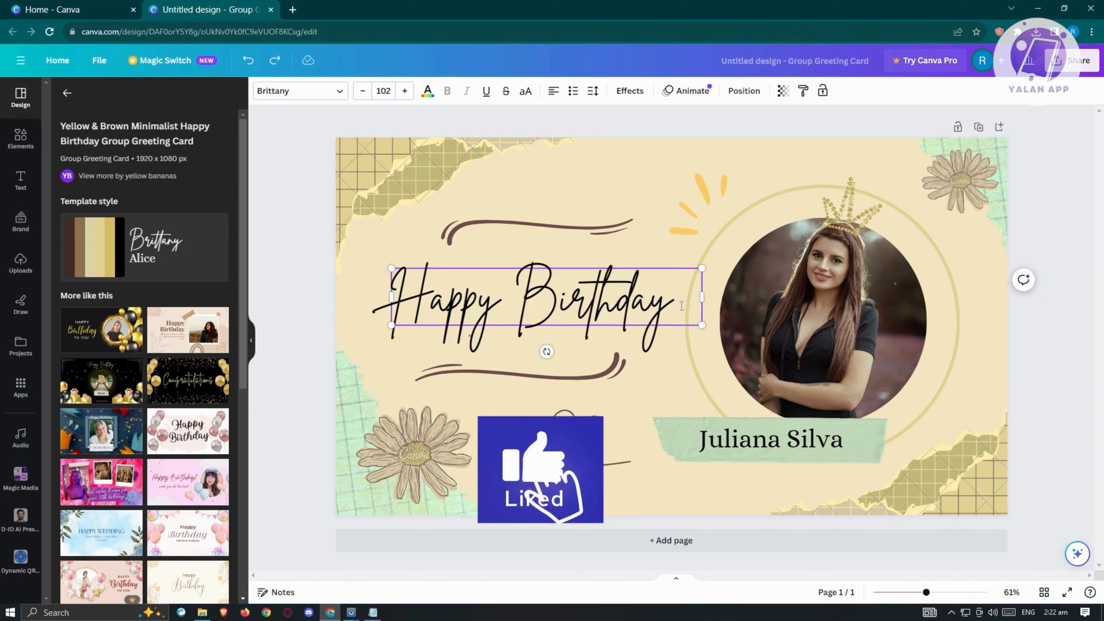
# Replace the placeholder name on the green label below the portrait with the recipient's full name in capitals.
pyautogui.click(742, 442)
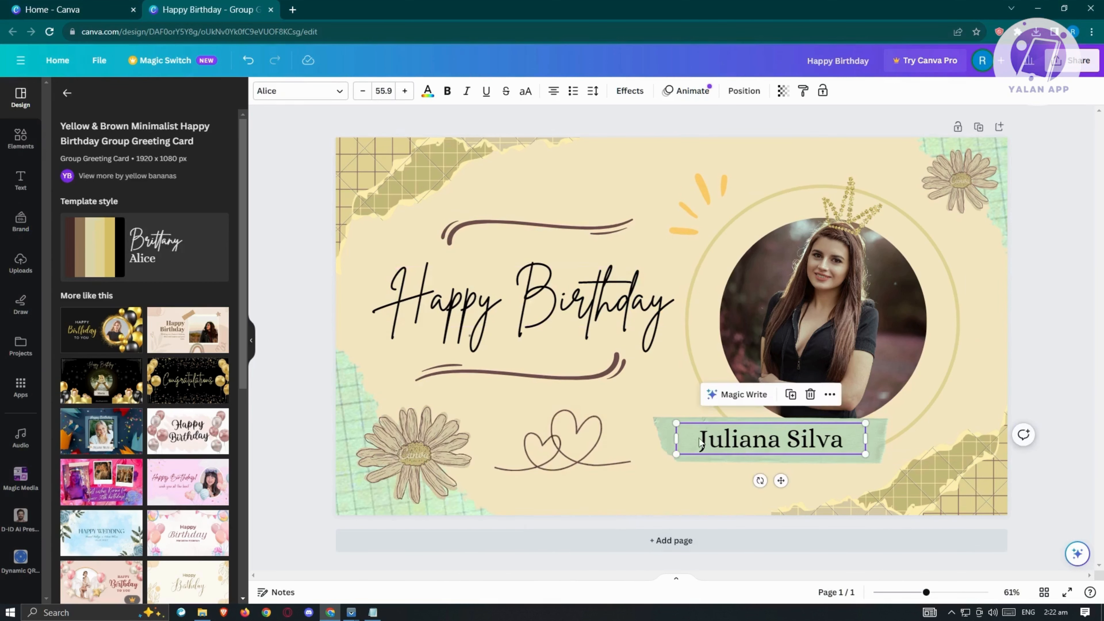
pyautogui.moveTo(700, 444); pyautogui.dragTo(825, 437)
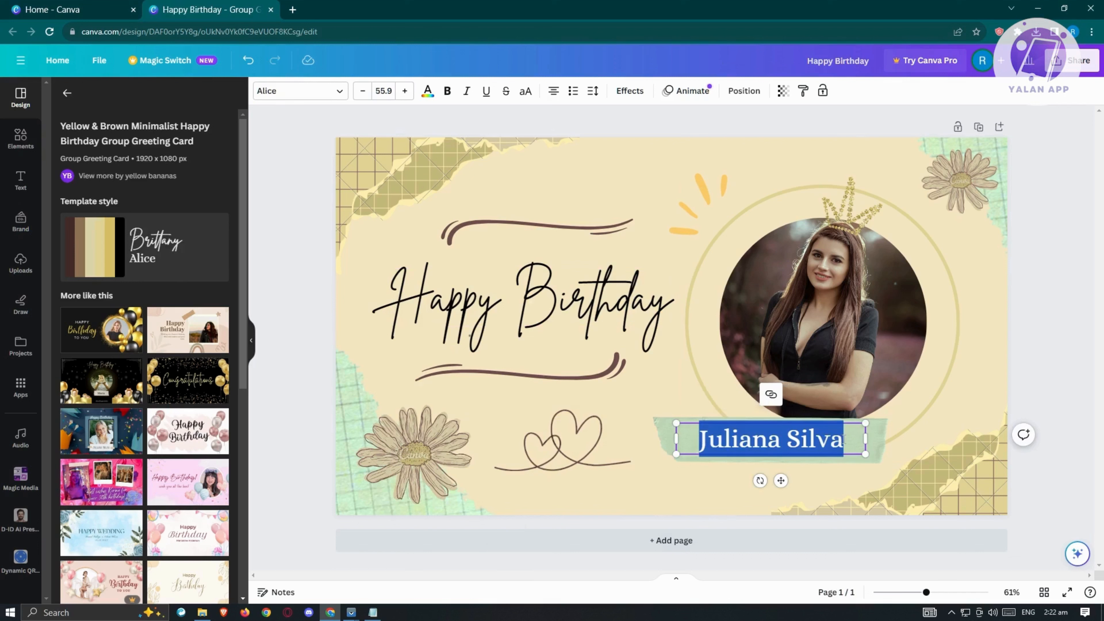
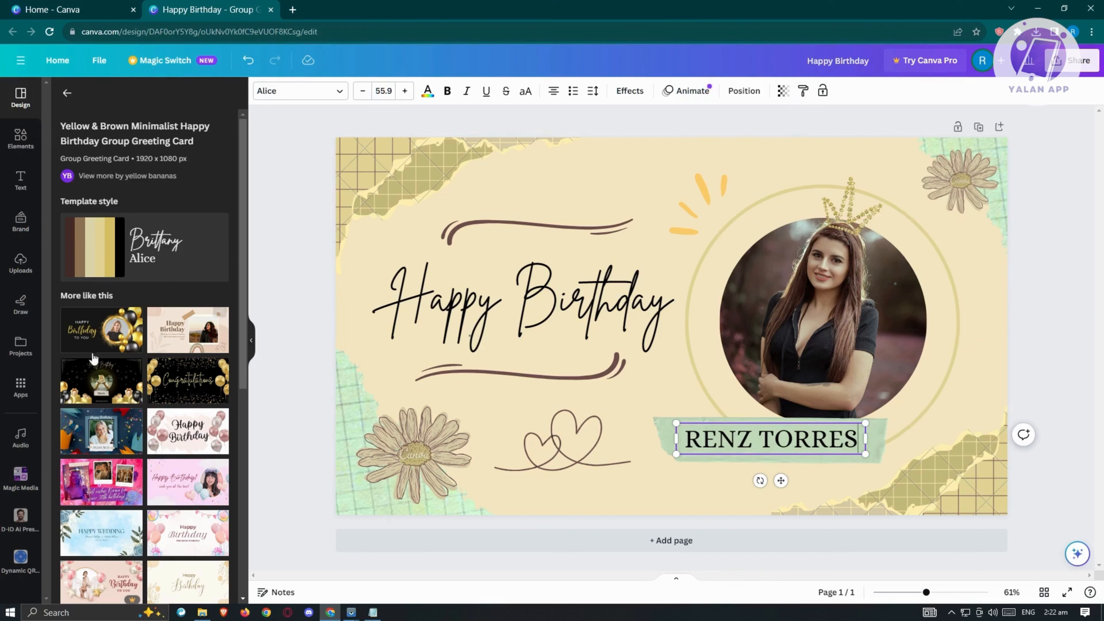
# Upload the JPG photo of the man in a dark cap and blue T-shirt from the Downloads folder to the image uploads.
pyautogui.click(21, 261)
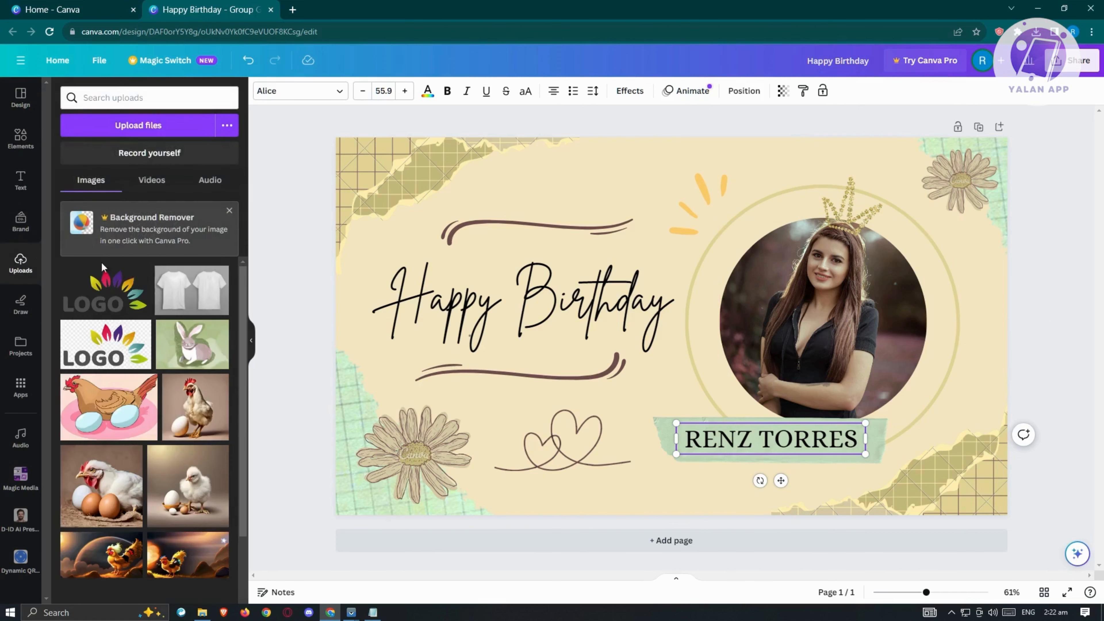
pyautogui.scroll(-3, 188, 485)
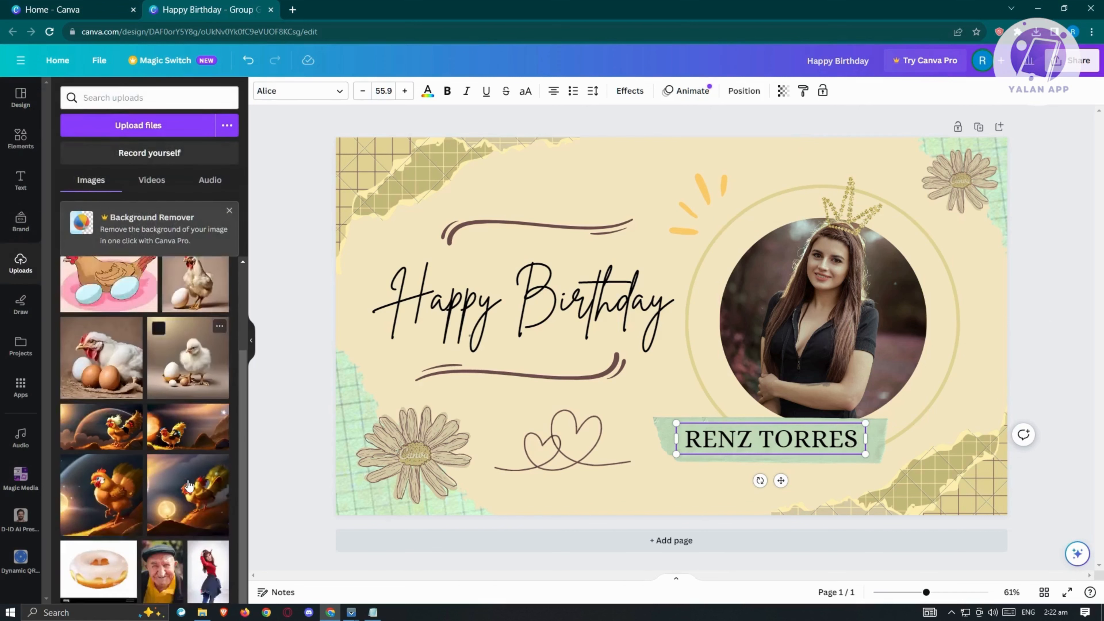
pyautogui.scroll(-2, 188, 486)
pyautogui.scroll(4, 188, 487)
pyautogui.scroll(-4, 189, 498)
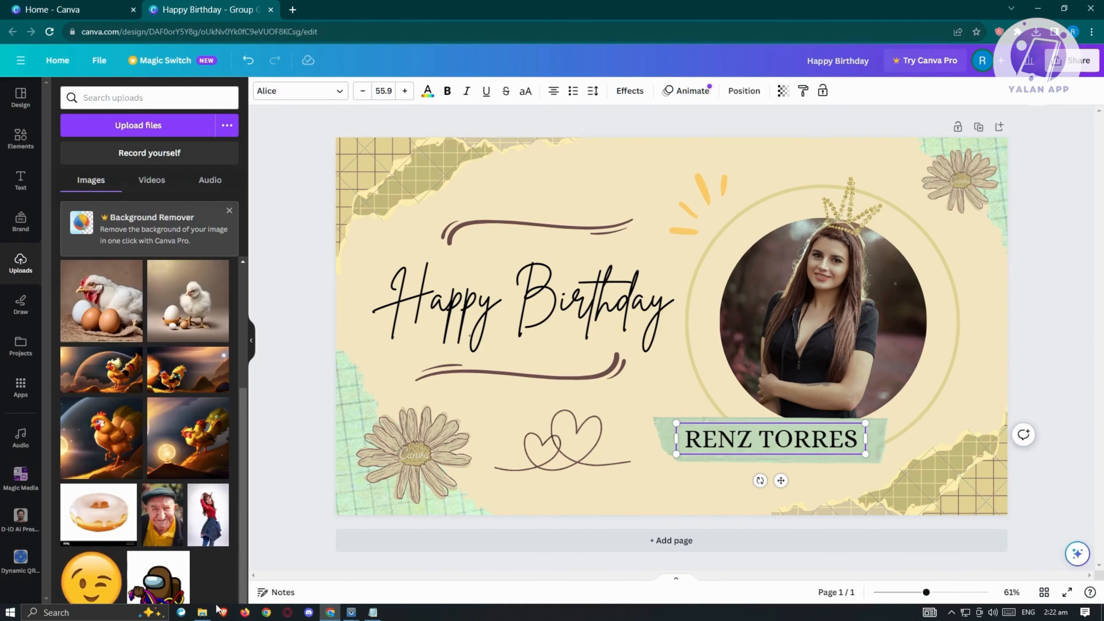
pyautogui.click(202, 612)
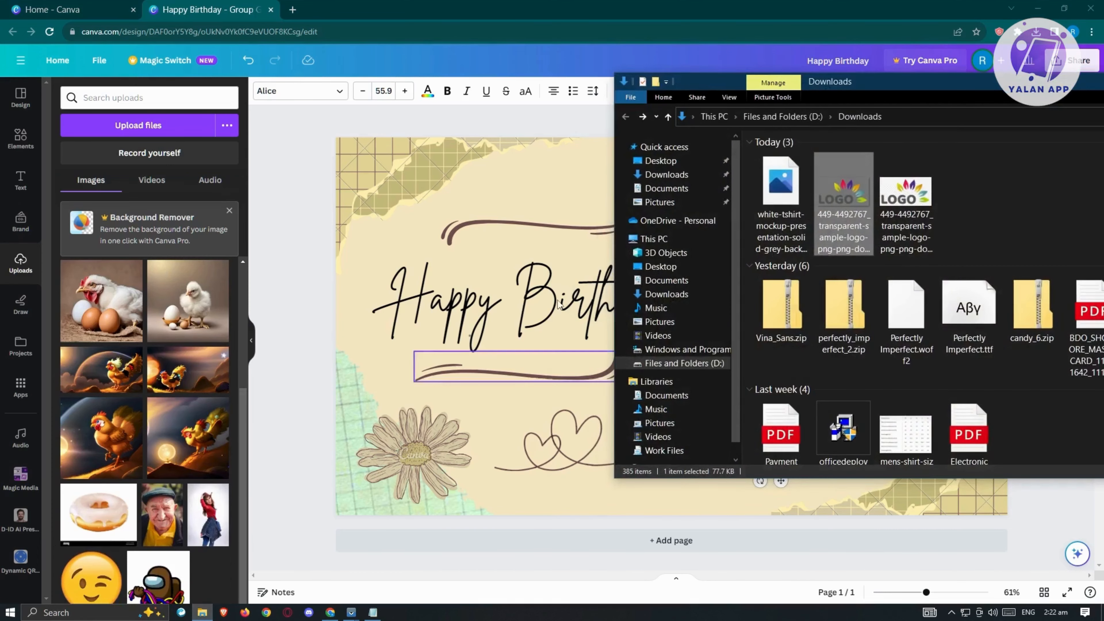
pyautogui.scroll(-3, 856, 380)
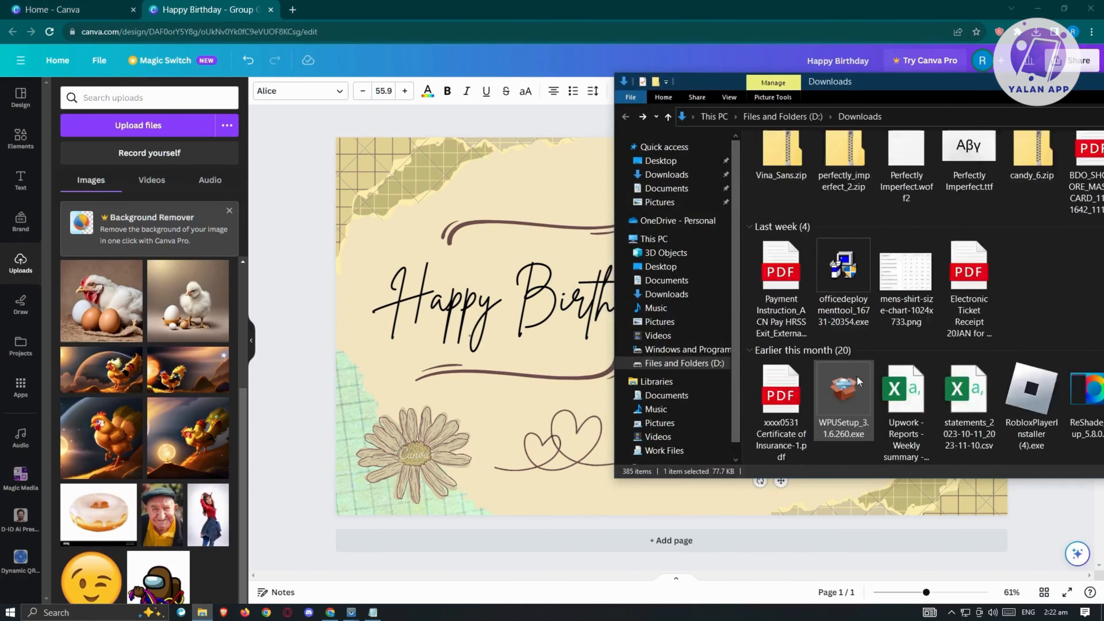
pyautogui.scroll(-5, 946, 400)
pyautogui.scroll(-3, 863, 328)
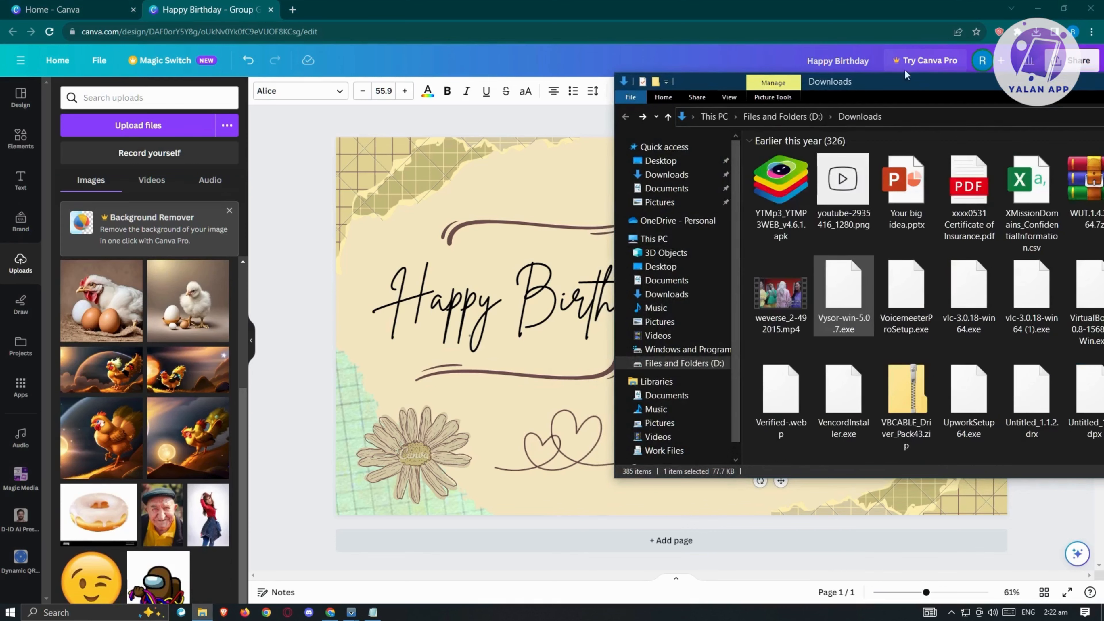
pyautogui.moveTo(911, 79); pyautogui.dragTo(824, 53)
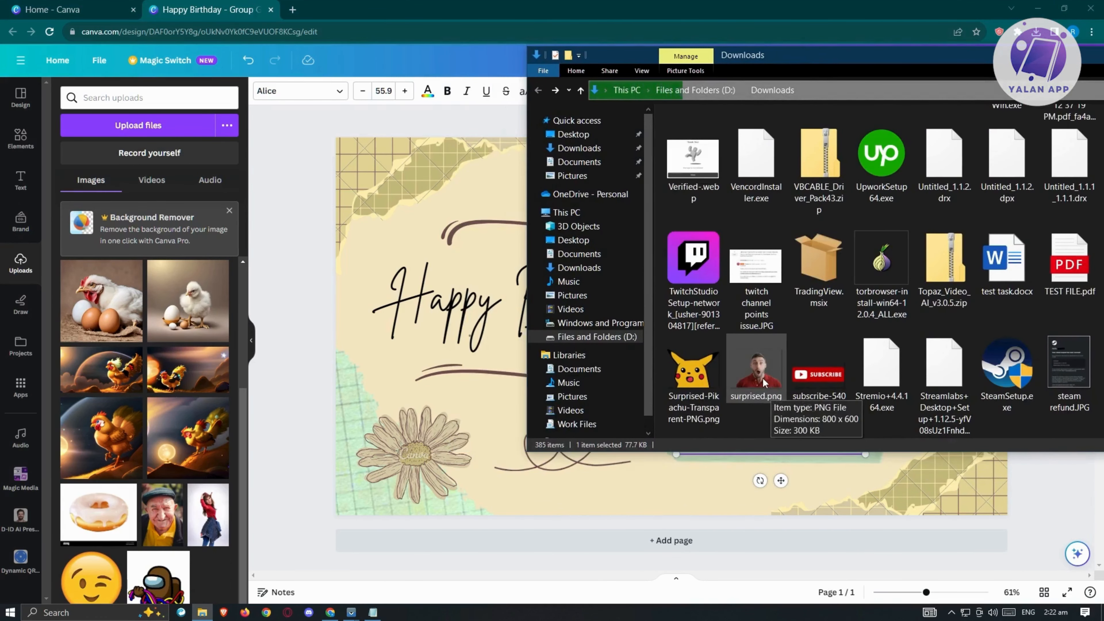
pyautogui.scroll(-5, 761, 387)
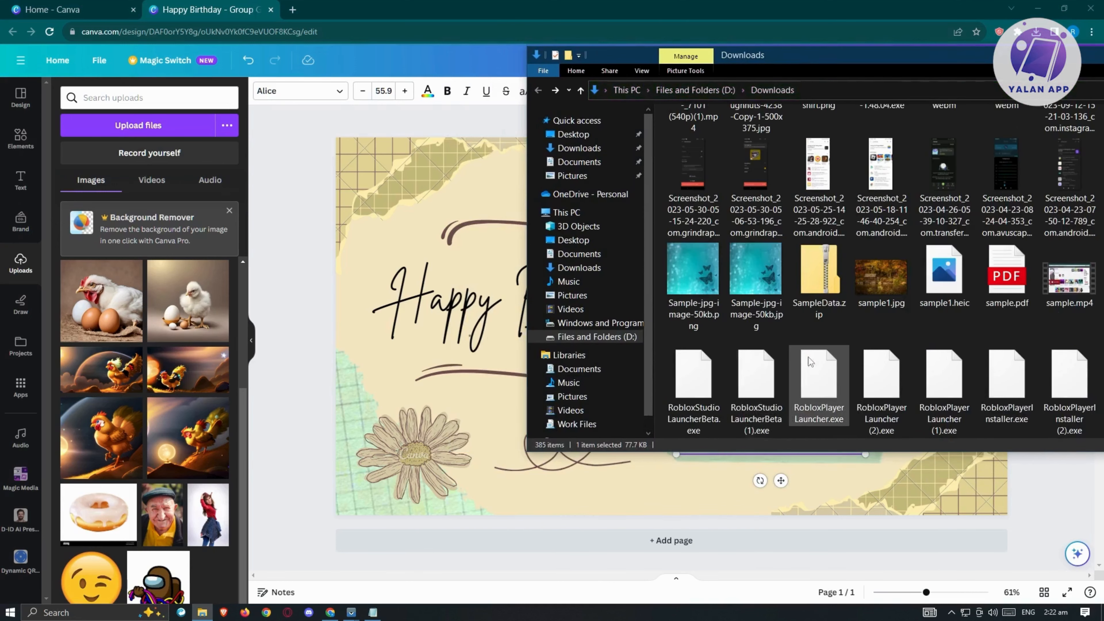
pyautogui.scroll(-2, 828, 344)
pyautogui.scroll(-3, 834, 340)
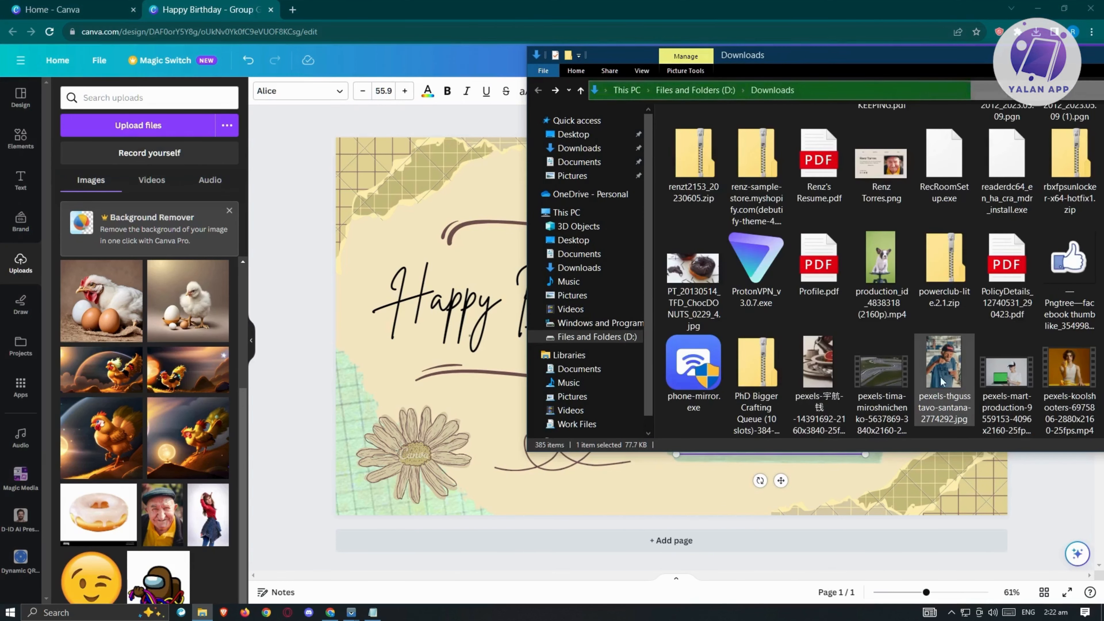
pyautogui.moveTo(949, 365); pyautogui.dragTo(146, 325)
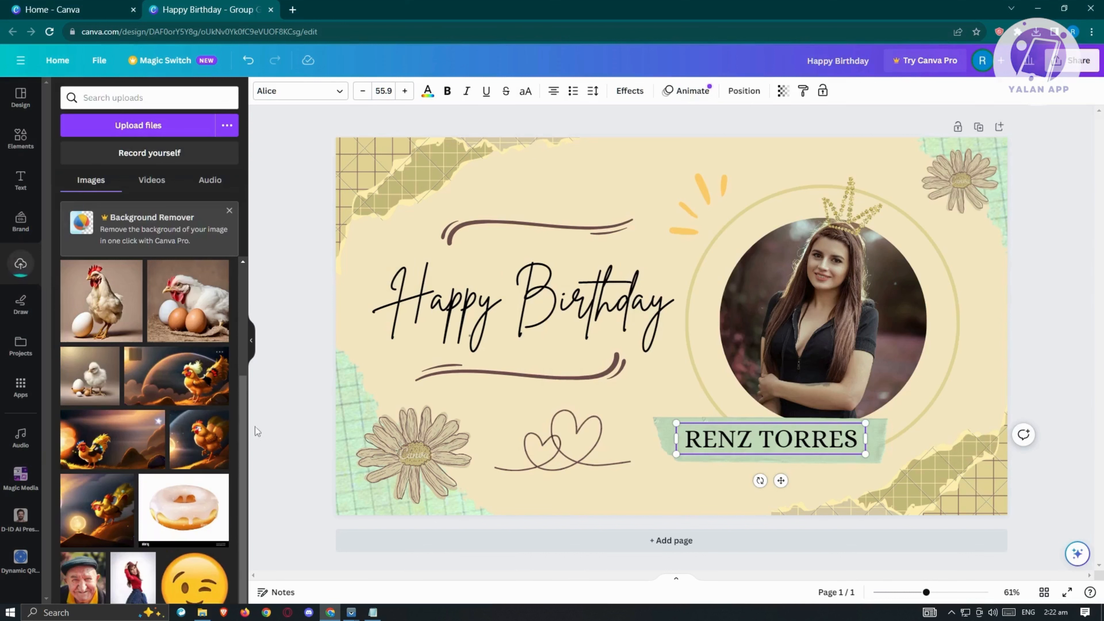
# Try placing the uploaded photo as a loose image between the heading and the portrait, and delete it from the card.
pyautogui.click(1040, 283)
pyautogui.scroll(-2, 109, 452)
pyautogui.scroll(5, 108, 450)
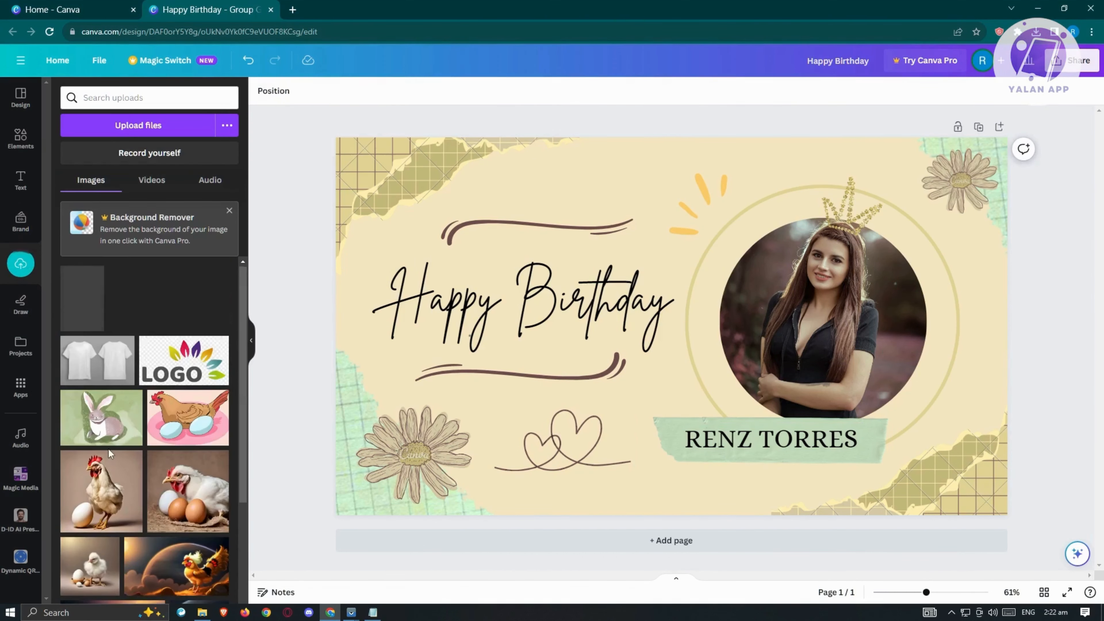
pyautogui.moveTo(86, 319); pyautogui.dragTo(636, 191)
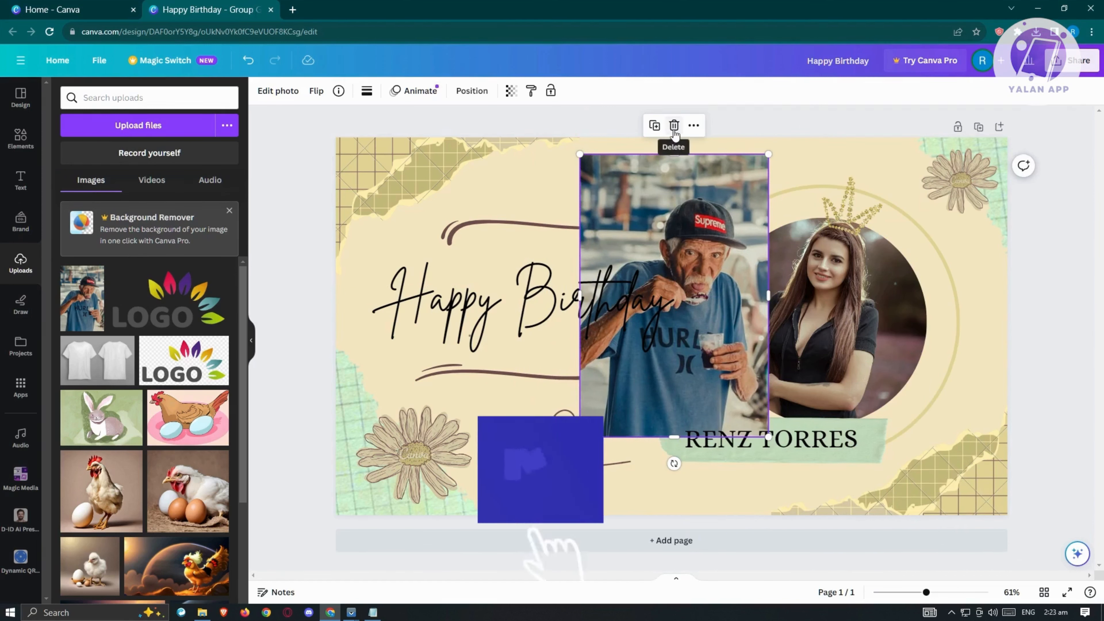
pyautogui.click(674, 126)
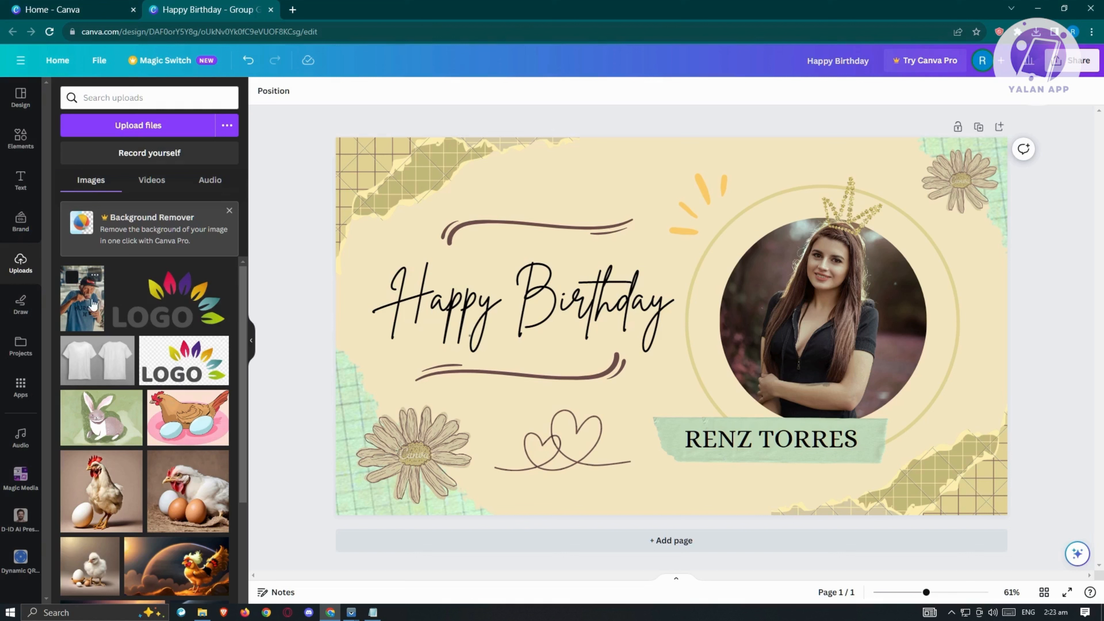
# Replace the portrait in the card's circular frame with the uploaded photo of the man in the cap.
pyautogui.moveTo(81, 314); pyautogui.dragTo(786, 299)
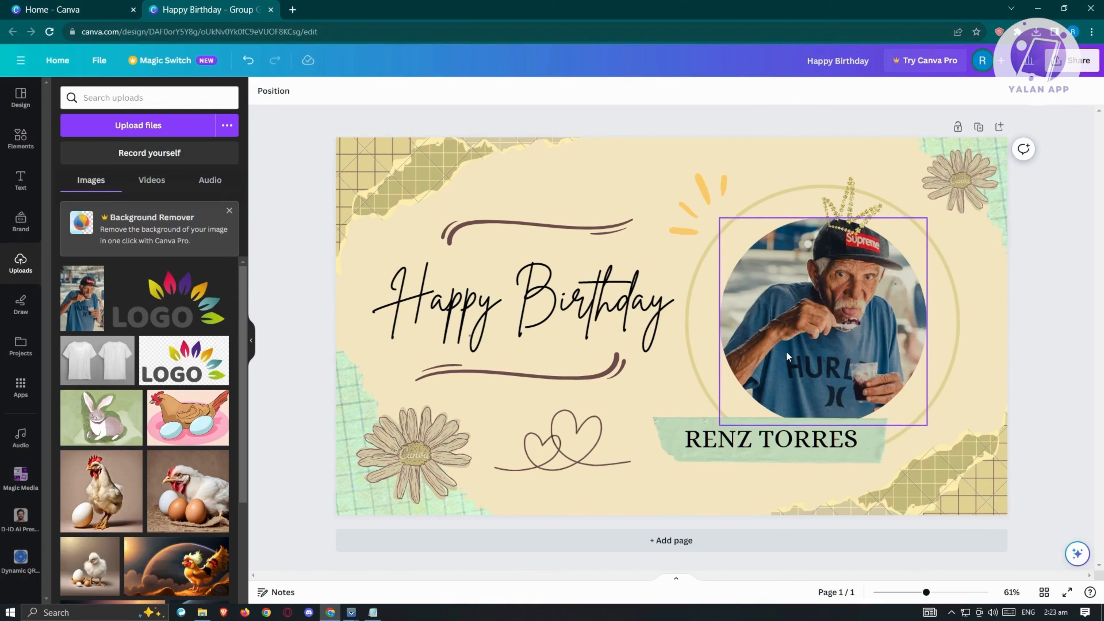
pyautogui.moveTo(788, 356); pyautogui.dragTo(837, 260)
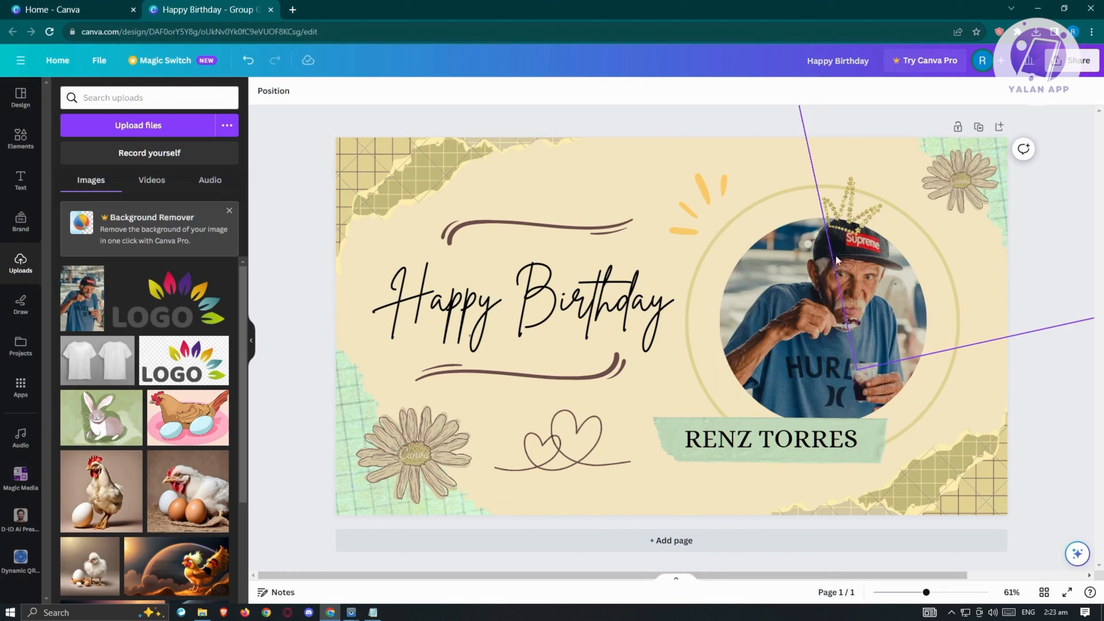
pyautogui.moveTo(848, 213); pyautogui.dragTo(852, 220)
pyautogui.click(352, 314)
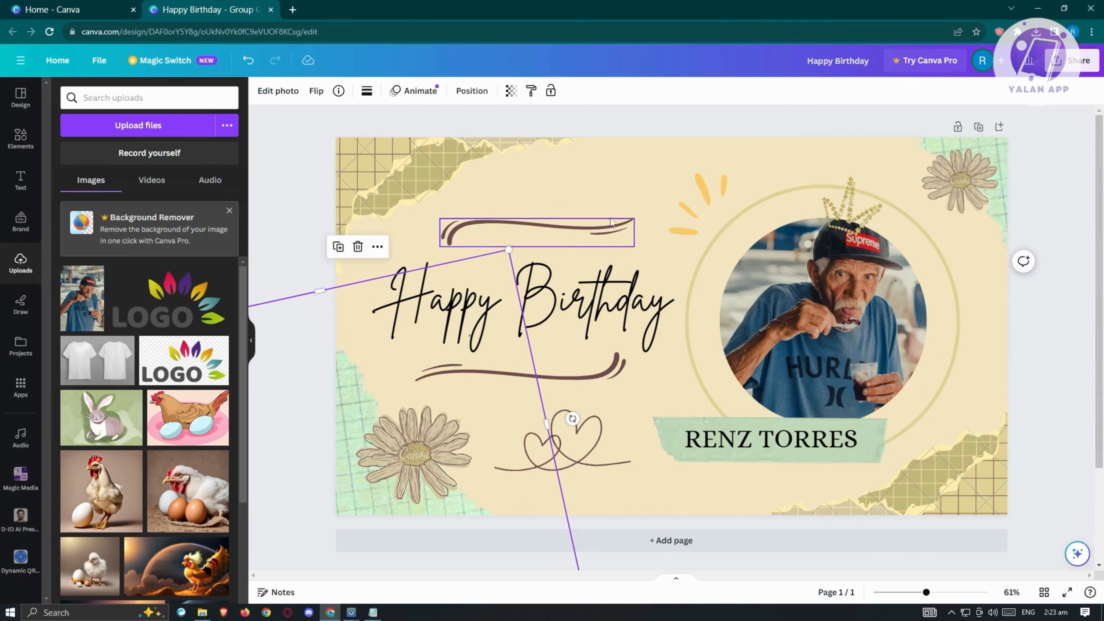
# Recolor the swoosh line above the Happy Birthday heading to the muted pink #C67C7C.
pyautogui.click(595, 225)
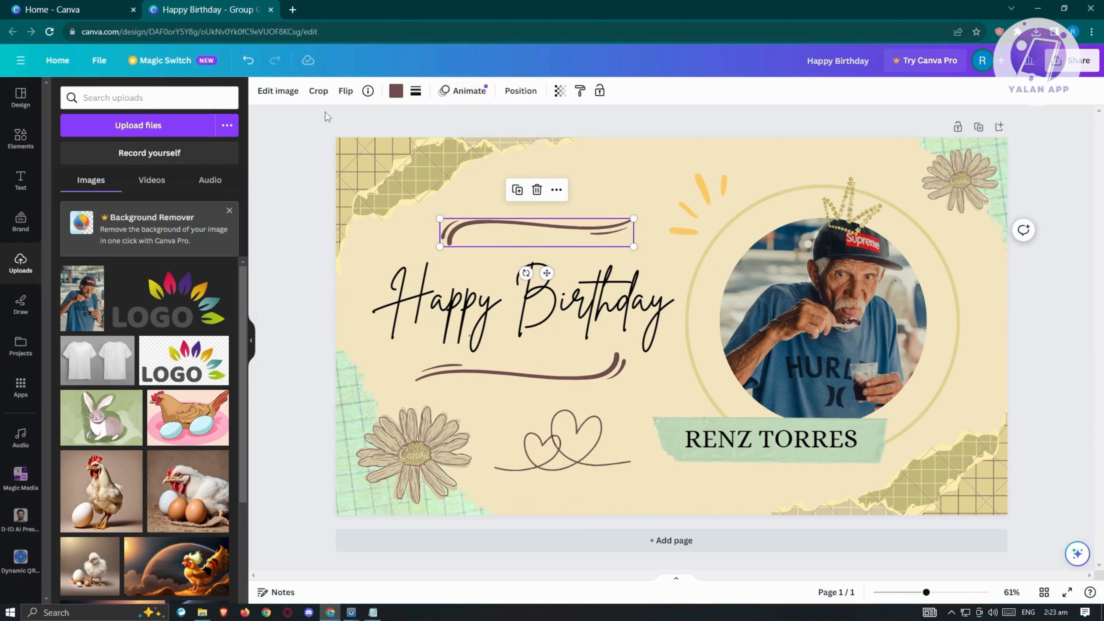
pyautogui.click(396, 91)
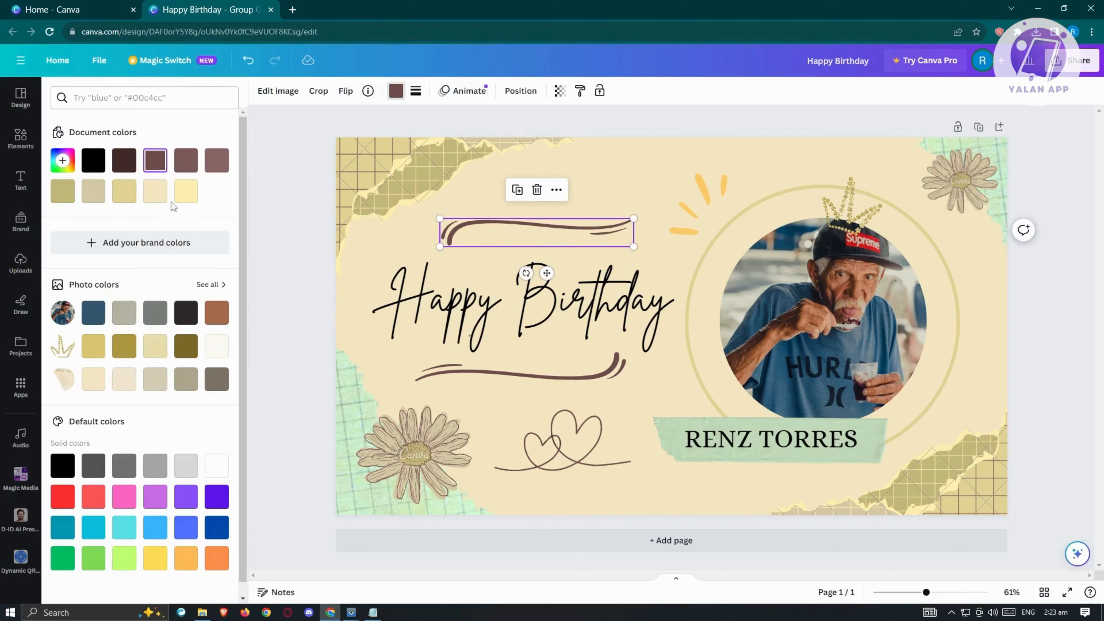
pyautogui.click(155, 191)
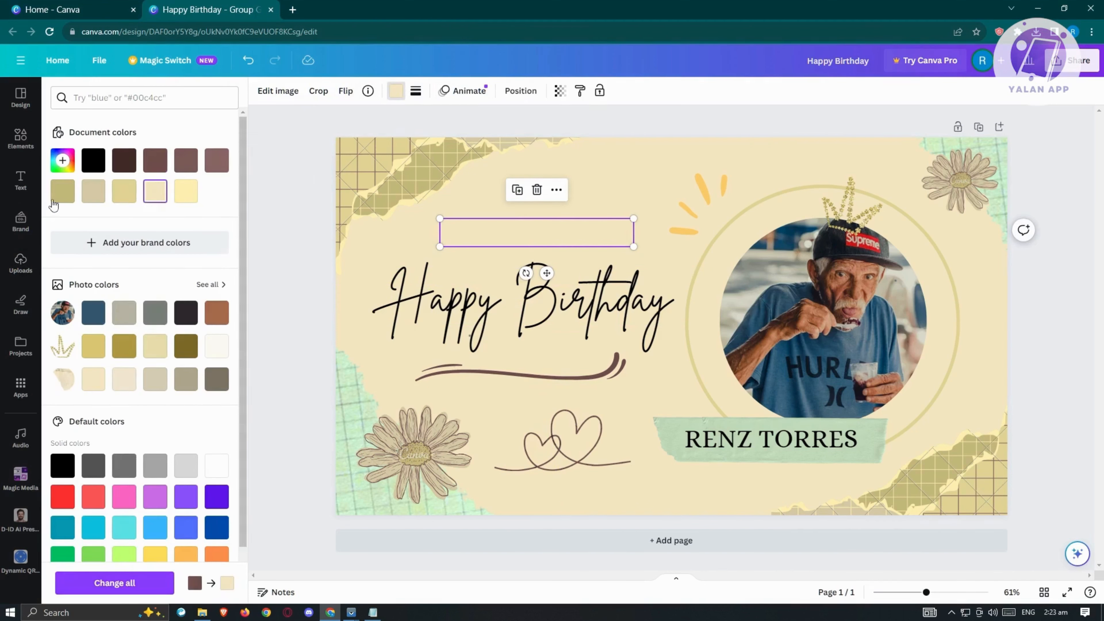
pyautogui.click(62, 191)
pyautogui.click(72, 154)
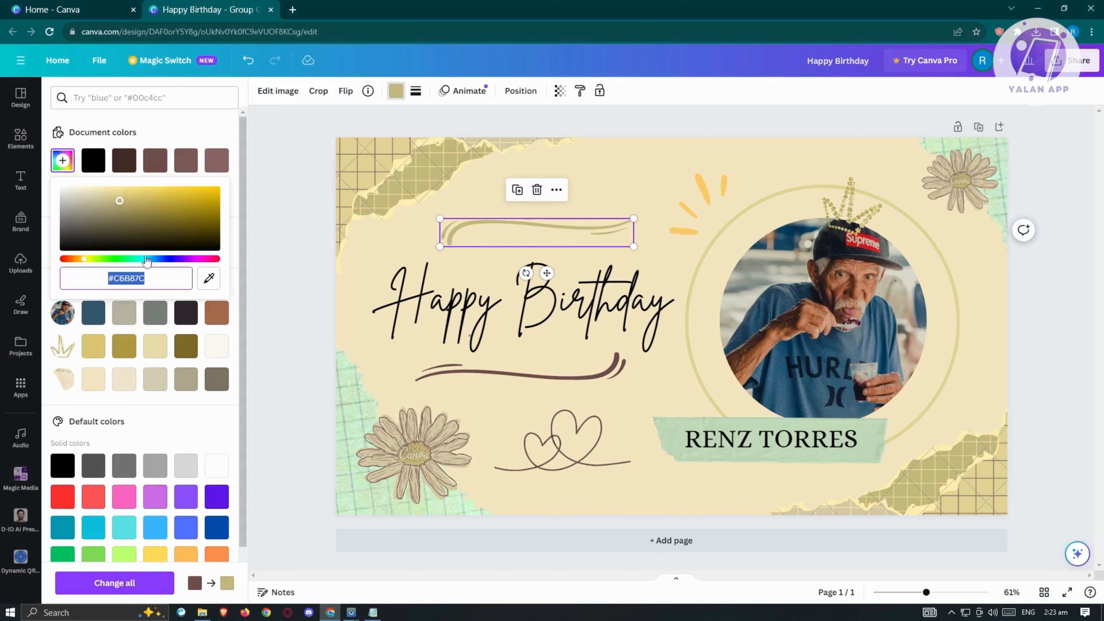
pyautogui.moveTo(84, 263); pyautogui.dragTo(63, 260)
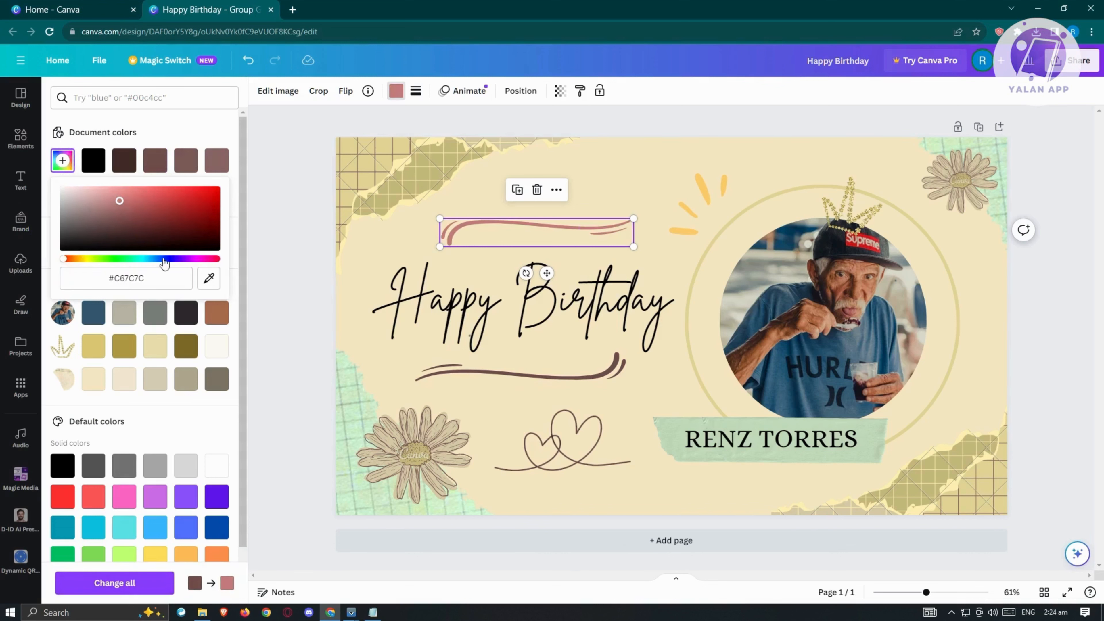
pyautogui.click(315, 174)
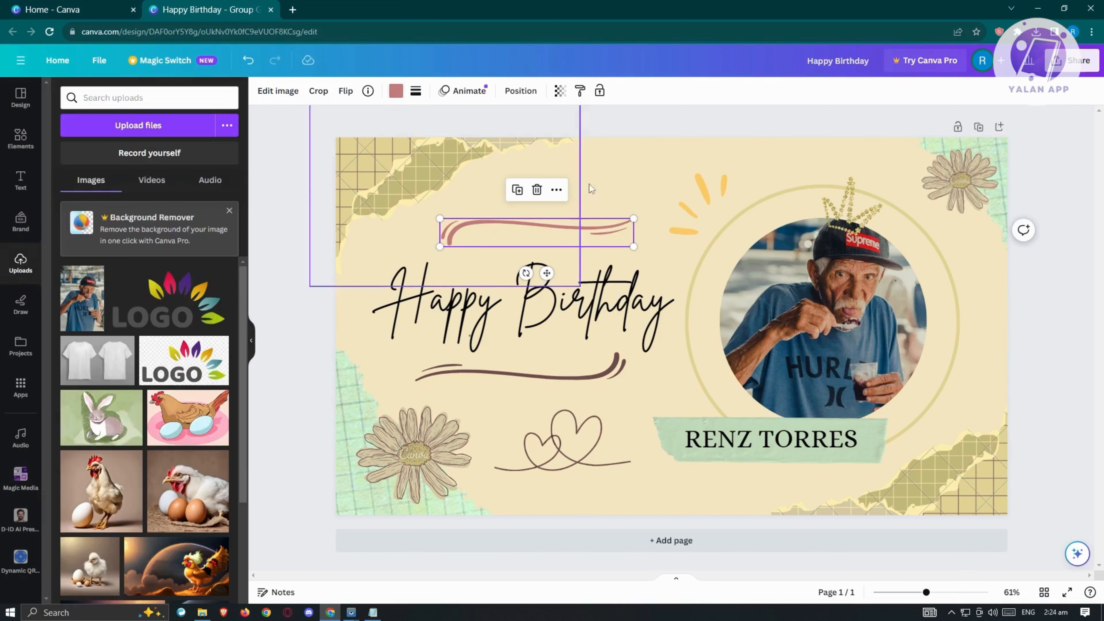
pyautogui.click(1061, 200)
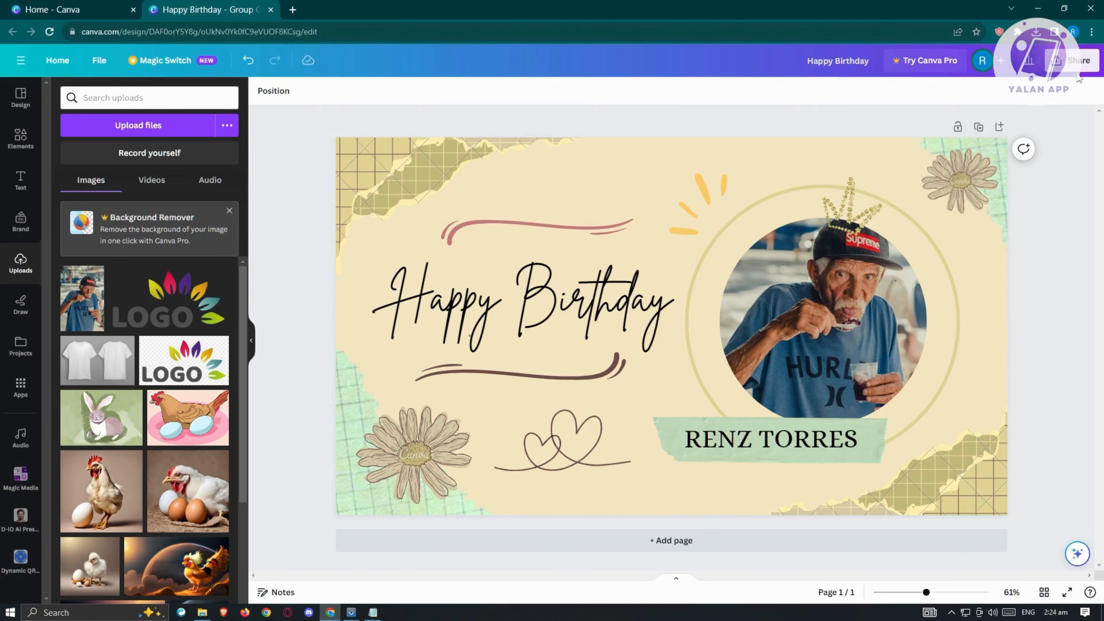
# Set the design's collaboration link access to Anyone with the link, and copy the link.
pyautogui.click(1082, 63)
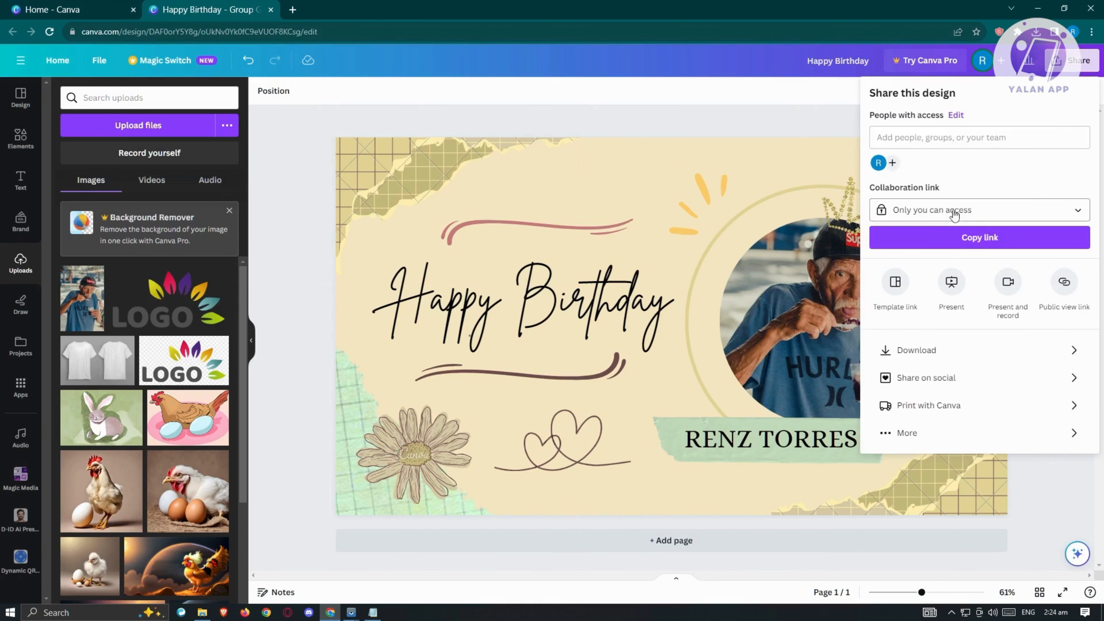
pyautogui.click(976, 236)
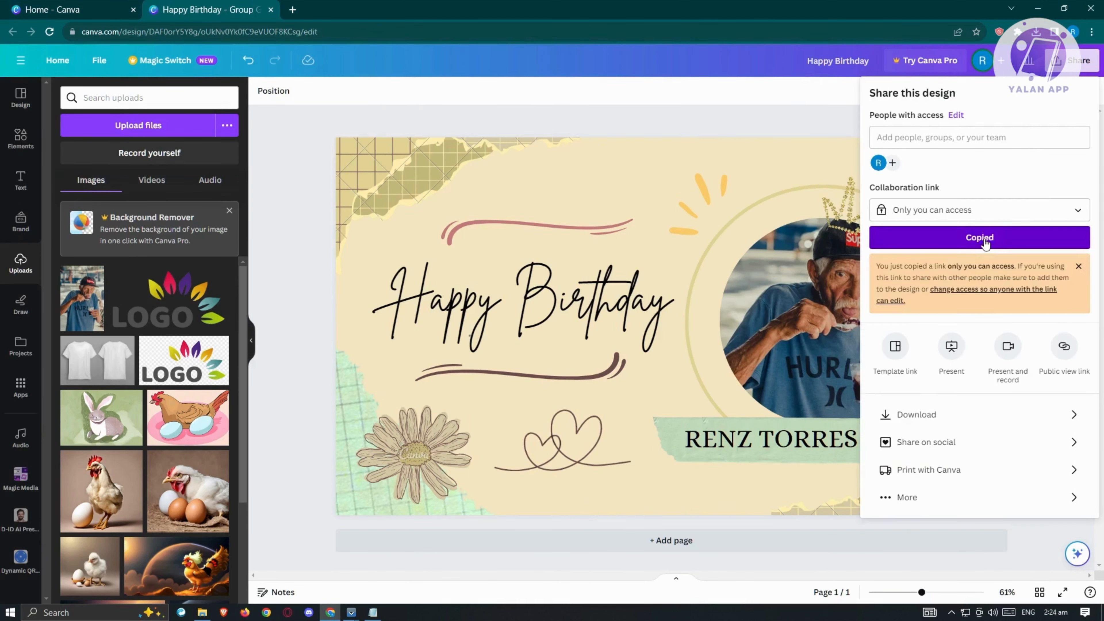
pyautogui.click(997, 215)
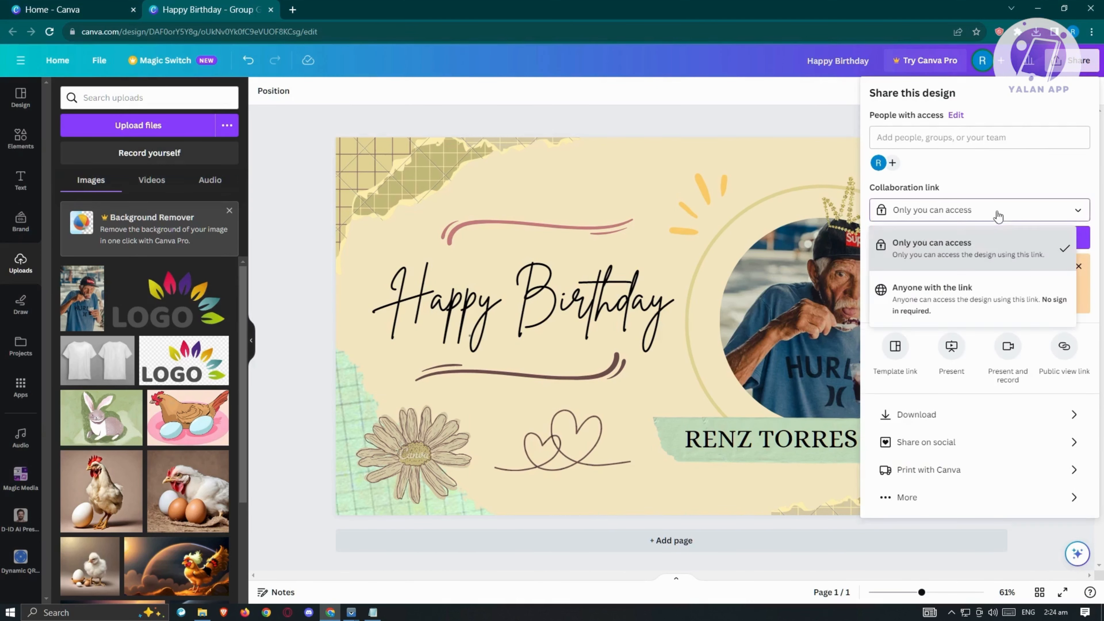
pyautogui.click(928, 305)
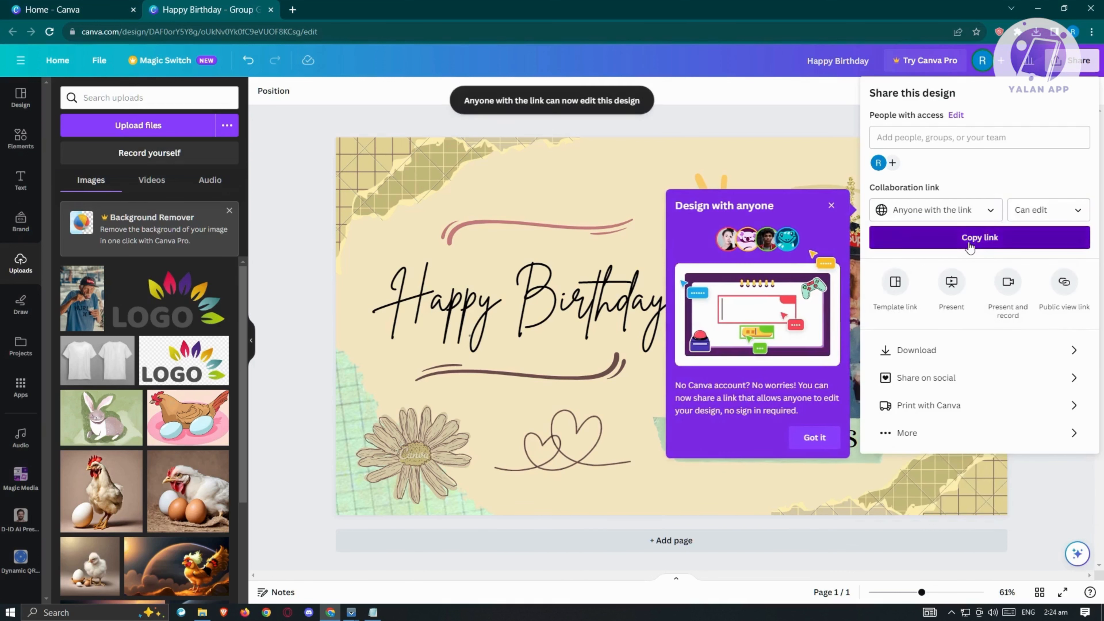
pyautogui.click(965, 243)
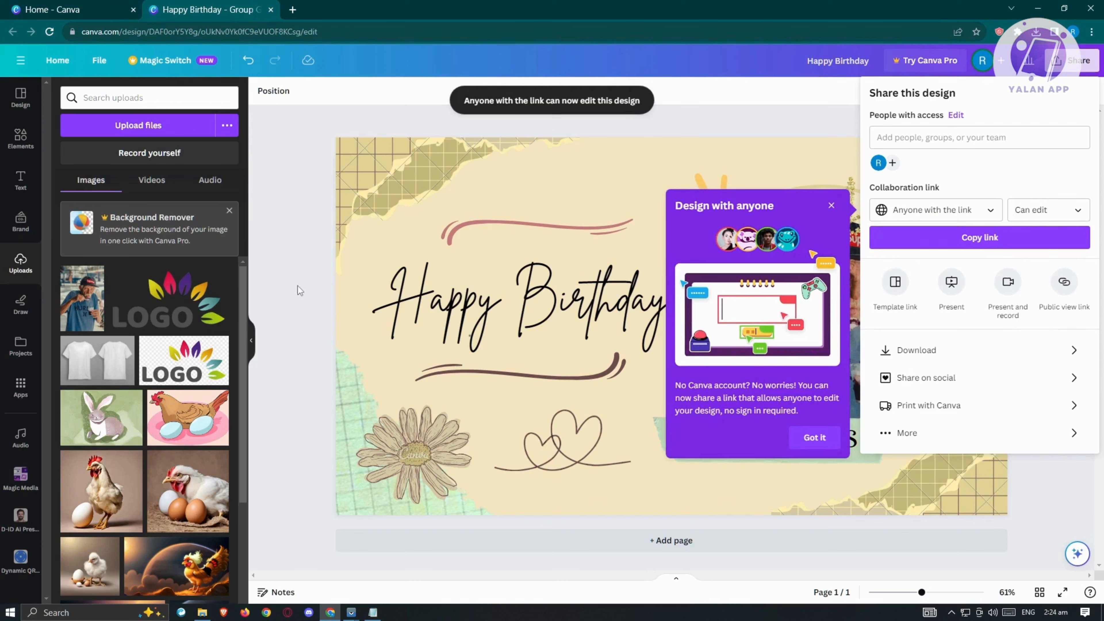
# Download the birthday card as a PNG file.
pyautogui.click(943, 350)
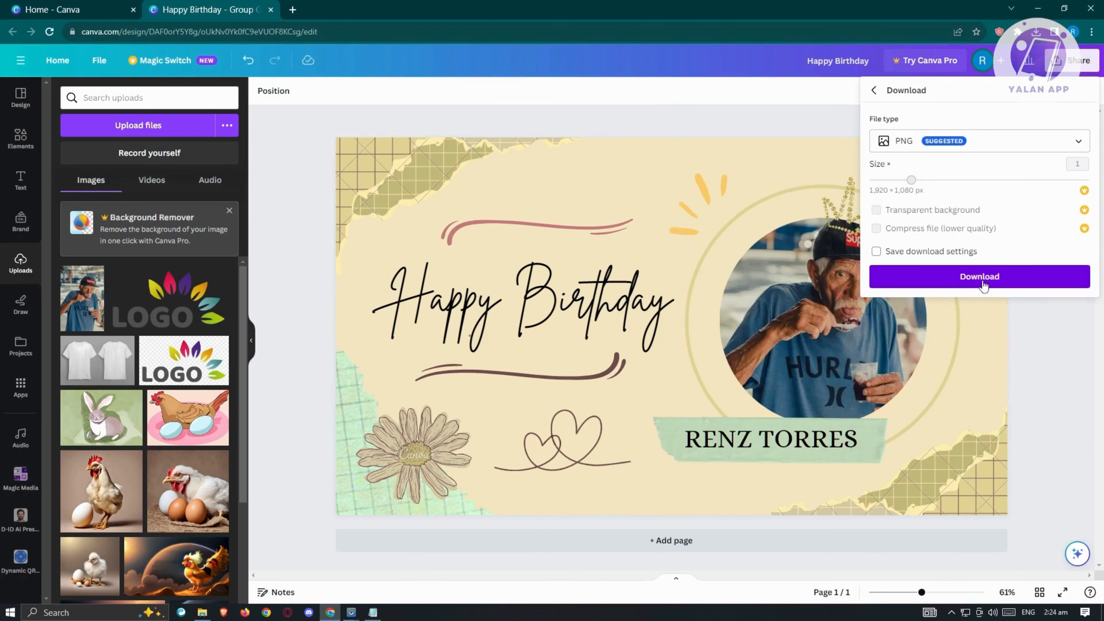
pyautogui.click(982, 278)
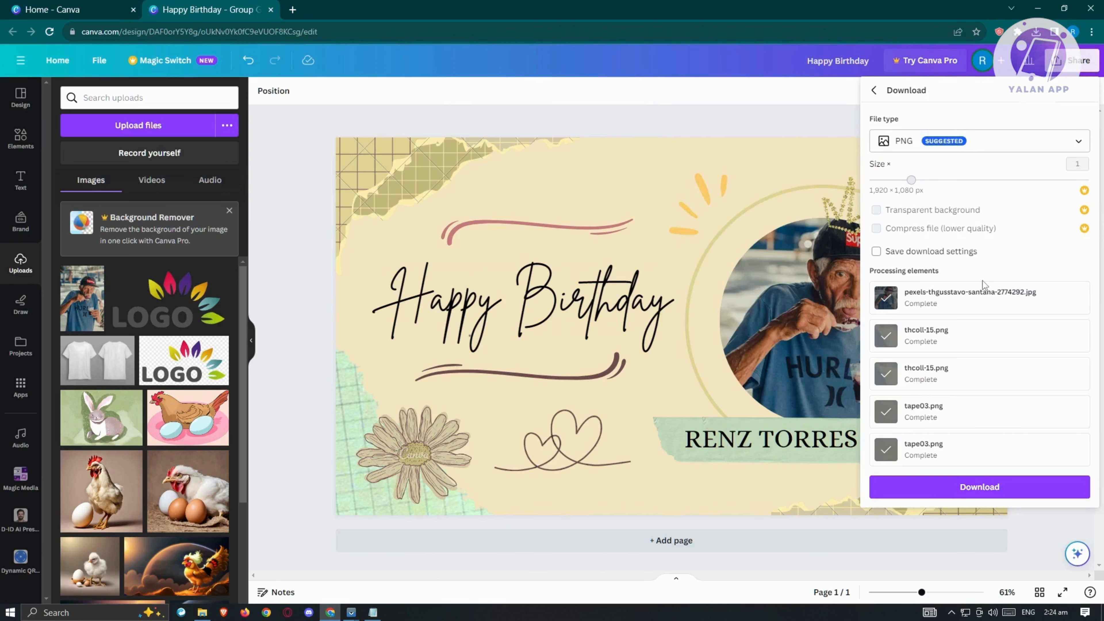